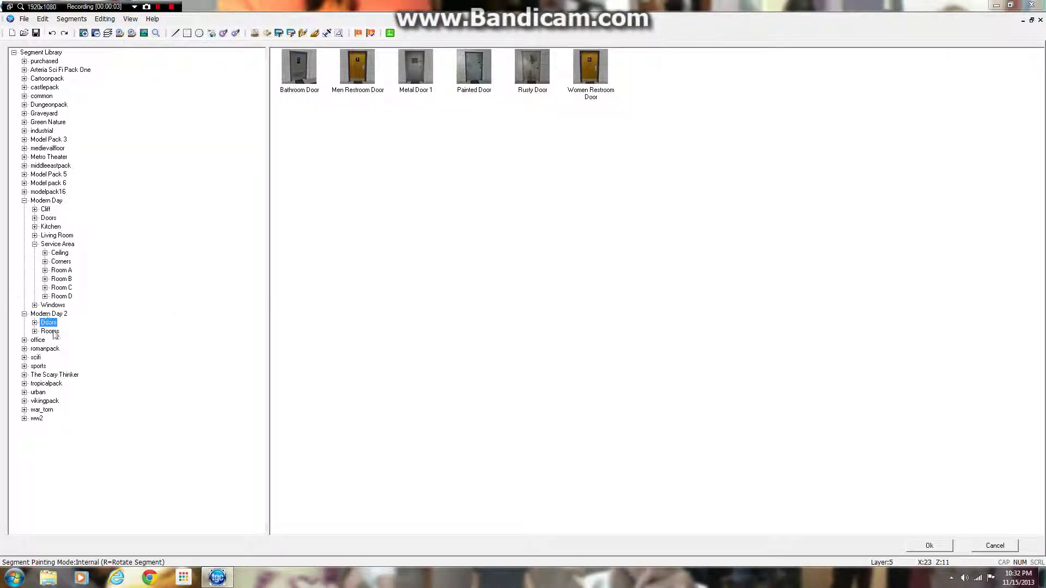
Paint a square room with the Bloody Room Full segment from Modern Day 2 Rooms and place the Player Start marker inside it
click(50, 331)
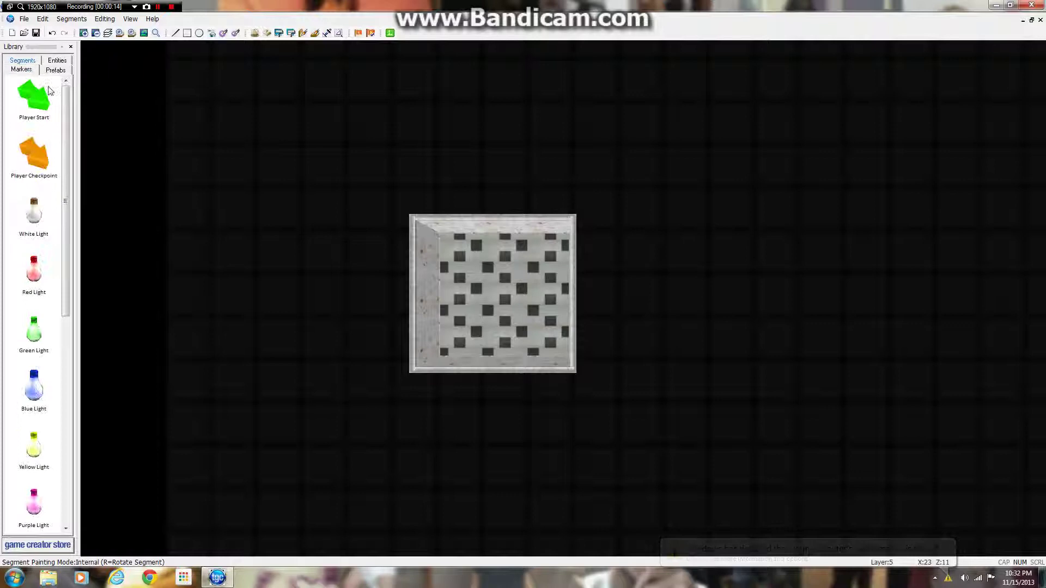
click(34, 95)
click(495, 311)
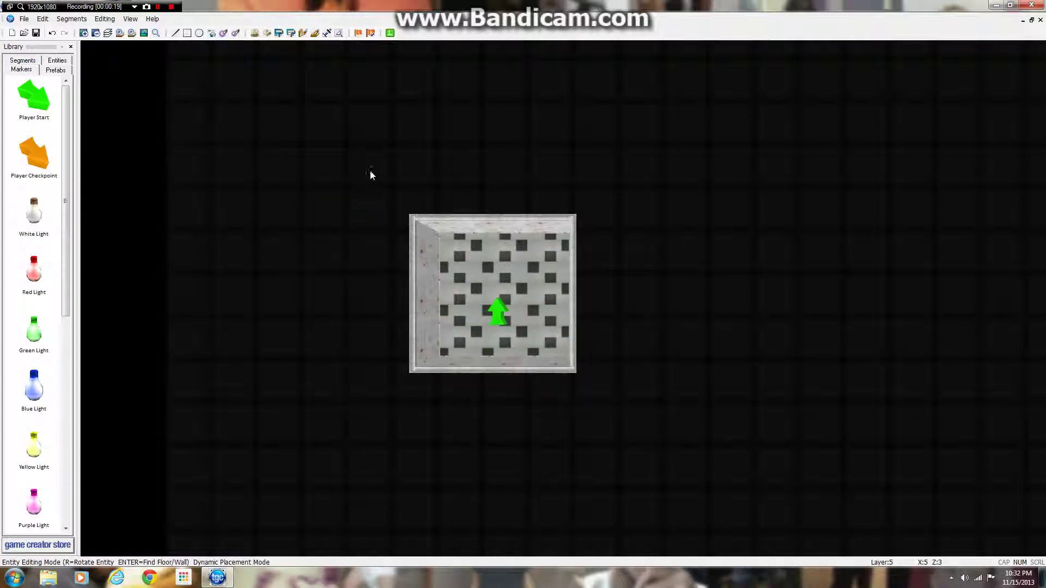
key(Left)
key(Up)
key(Right)
key(Down)
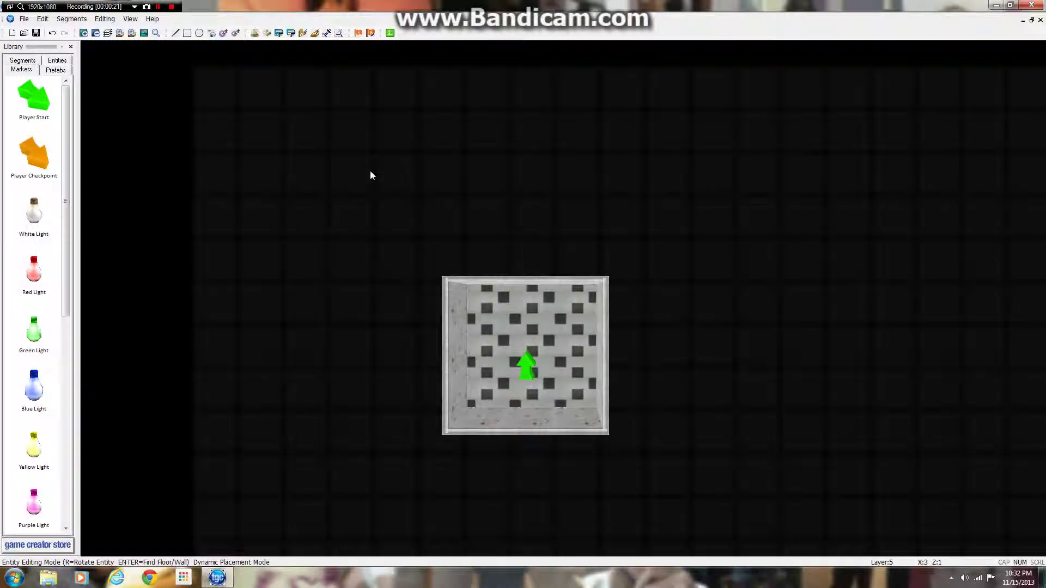
Add the Kitchen Full A segment from Modern Day and paint a kitchen area adjoining the far side of the bloody room
click(24, 61)
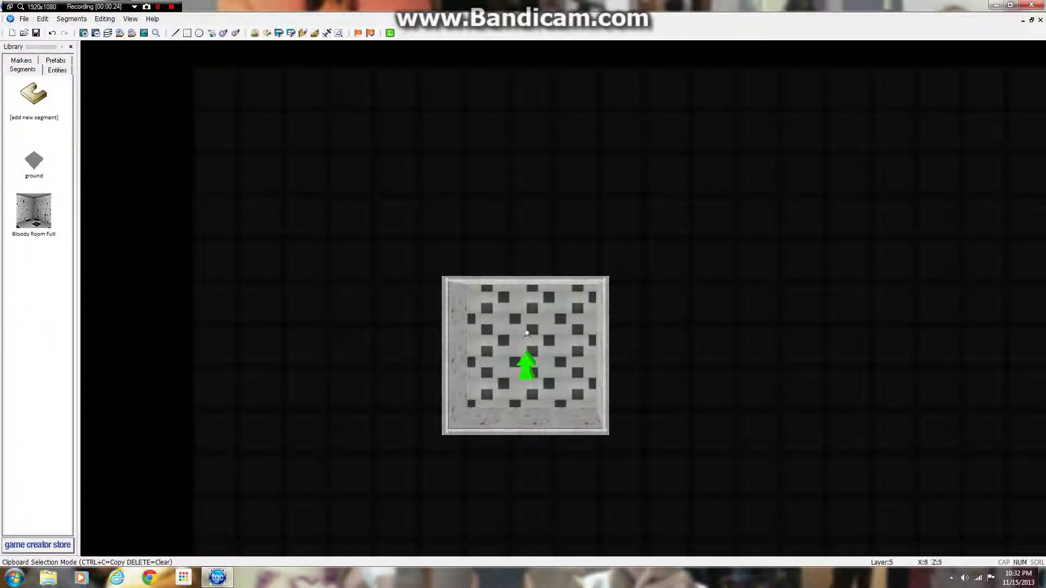
click(33, 94)
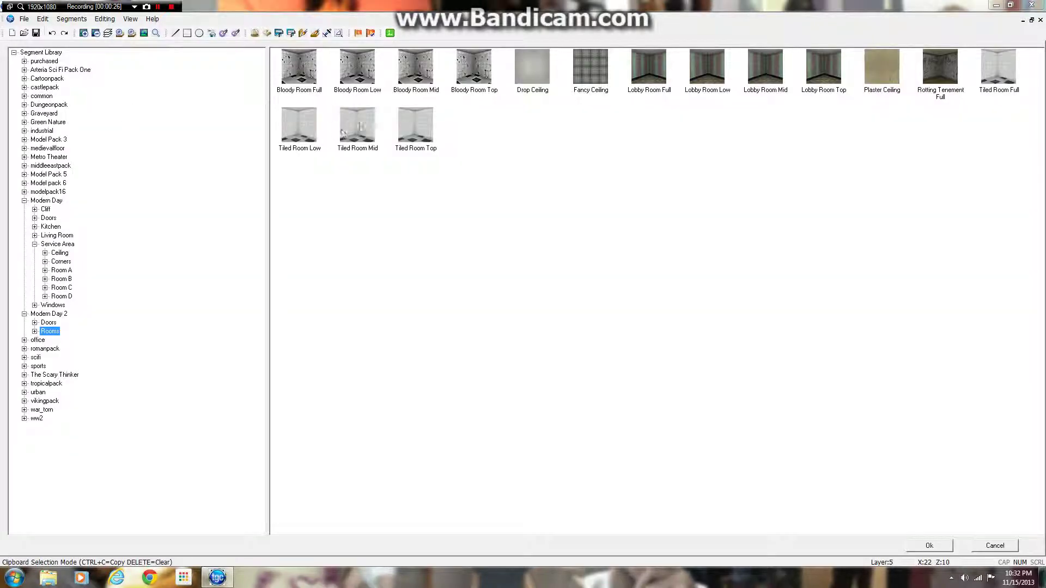
click(58, 262)
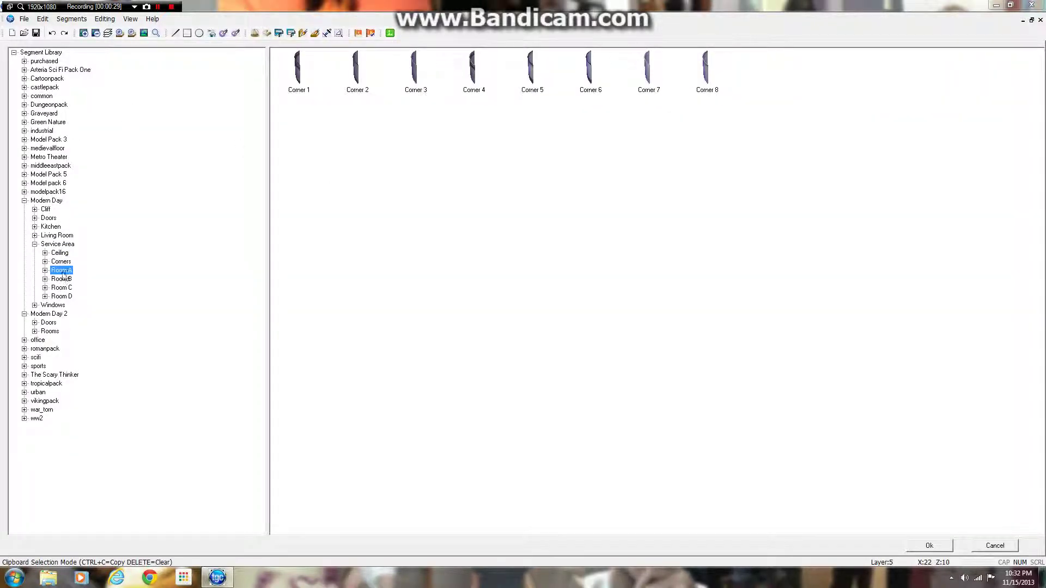
click(51, 227)
click(46, 236)
double_click(47, 227)
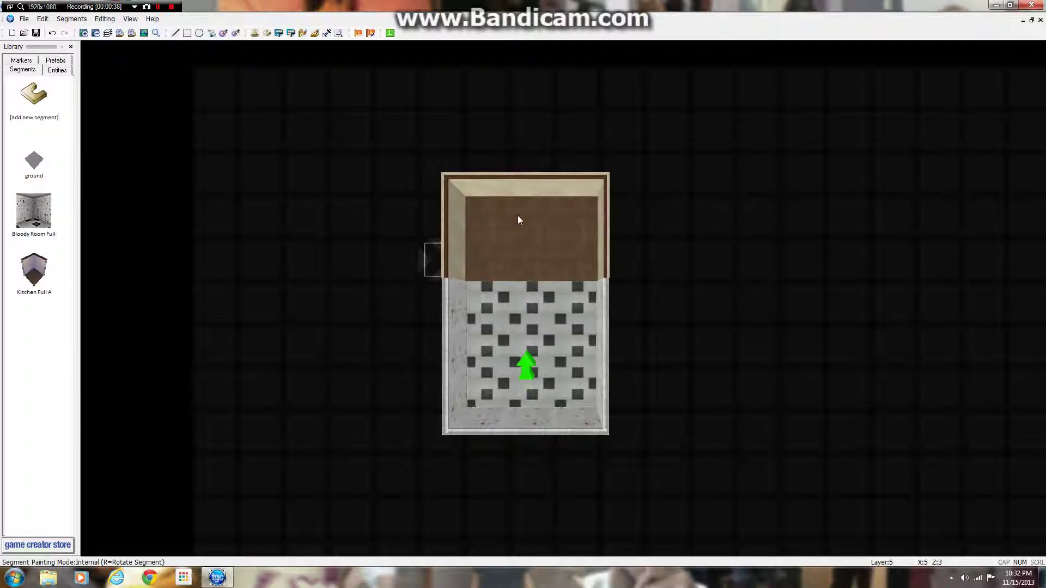
Erase the kitchen cells on both sides next to the bloody room, leaving a one-cell-wide corridor between the rooms
key(Down)
key(Up)
scroll(572, 298, up, 1)
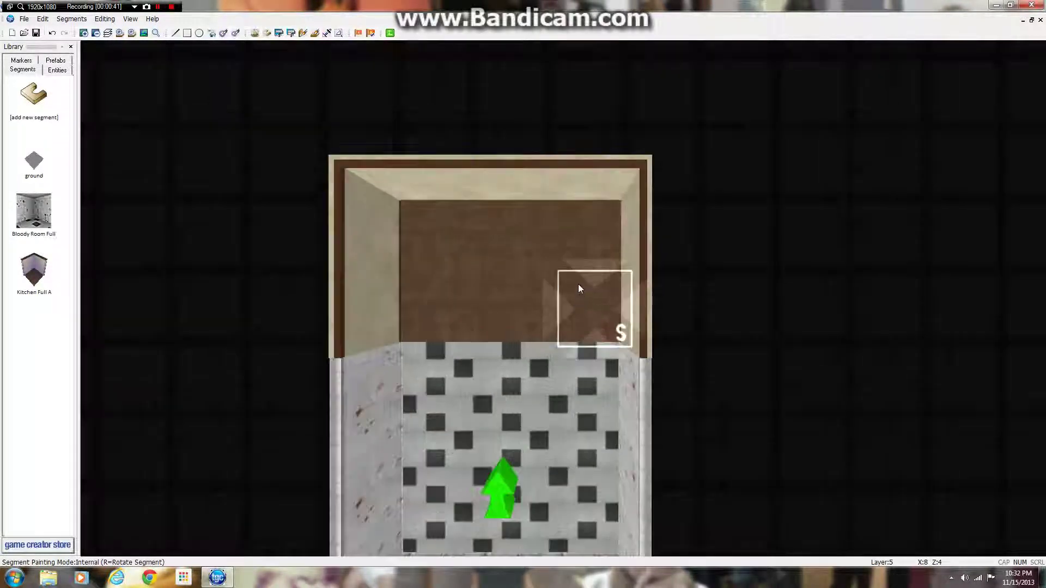
key(Down)
key(Left)
key(Right)
key(Up)
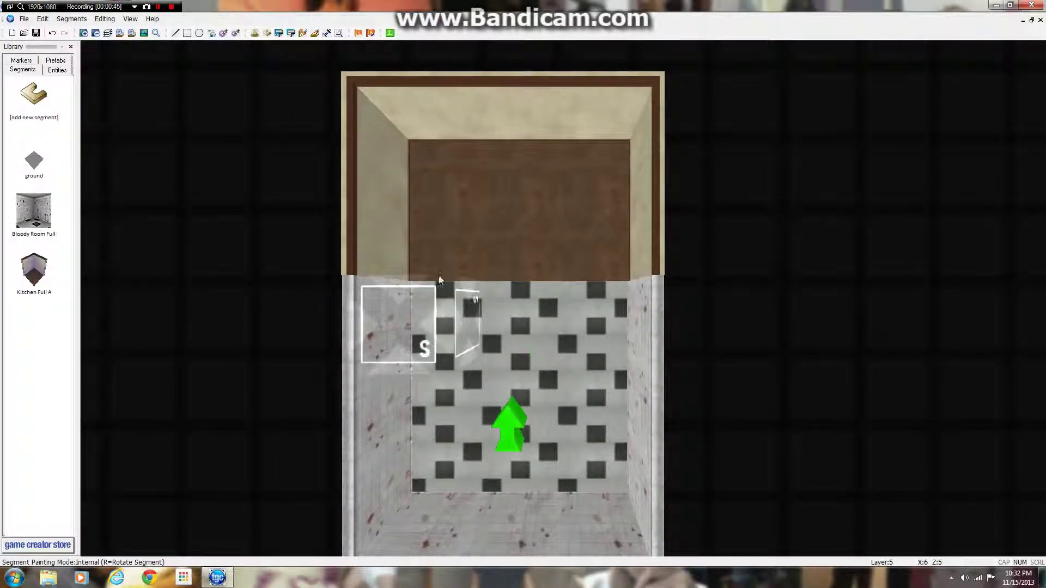
right_click(416, 263)
right_click(610, 256)
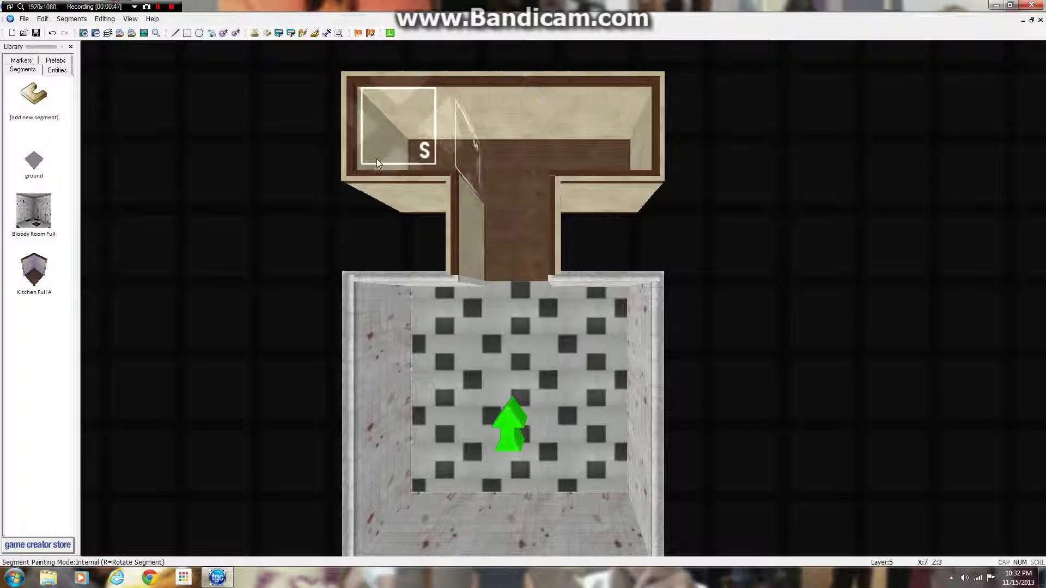
Extend the kitchen away from the corridor by painting more Kitchen Full A cells along its far wall
key(Up)
key(Left)
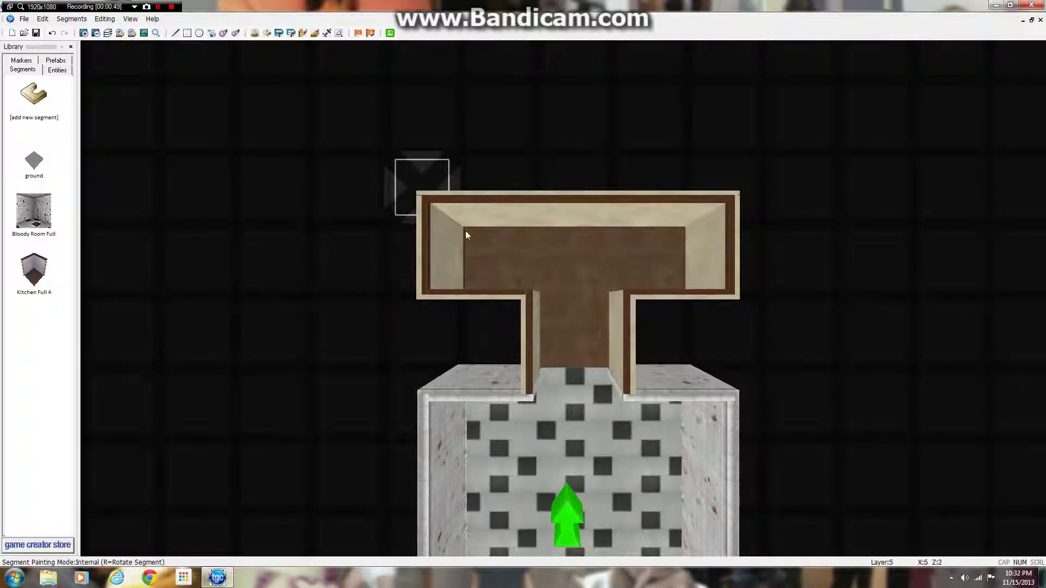
key(Down)
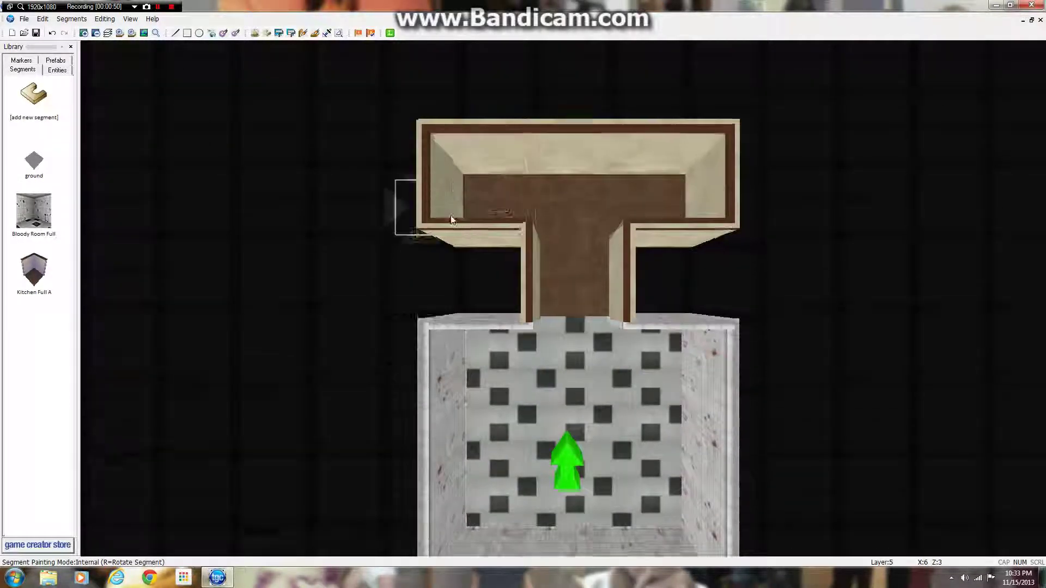
key(Up)
drag(479, 146, 619, 150)
key(Up)
key(Down)
scroll(643, 264, down, 3)
key(Right)
key(Down)
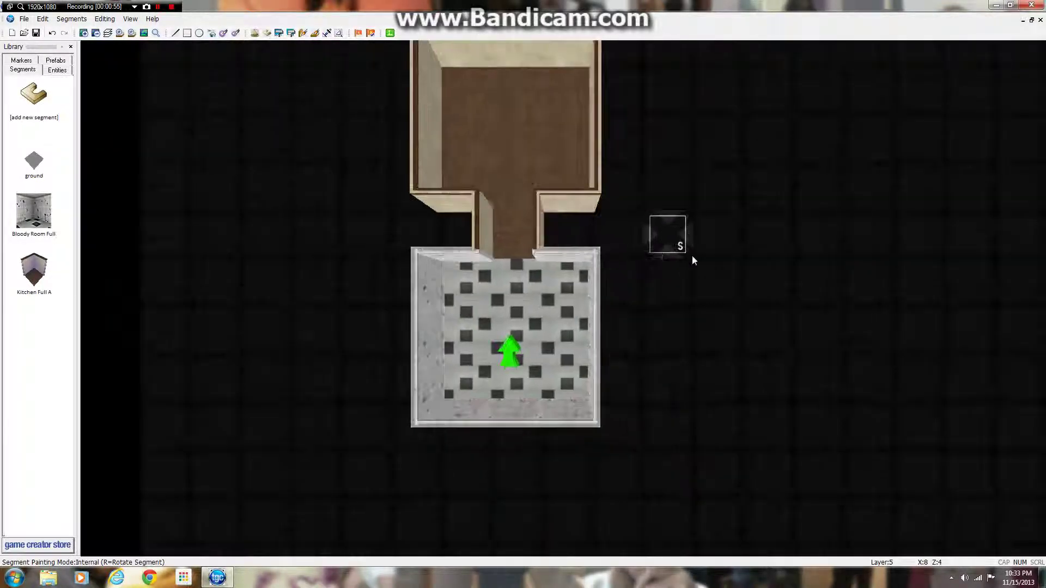
Add Door 3 from Modern Day Doors and place it in the opening between the corridor and the bloody room
scroll(586, 234, up, 3)
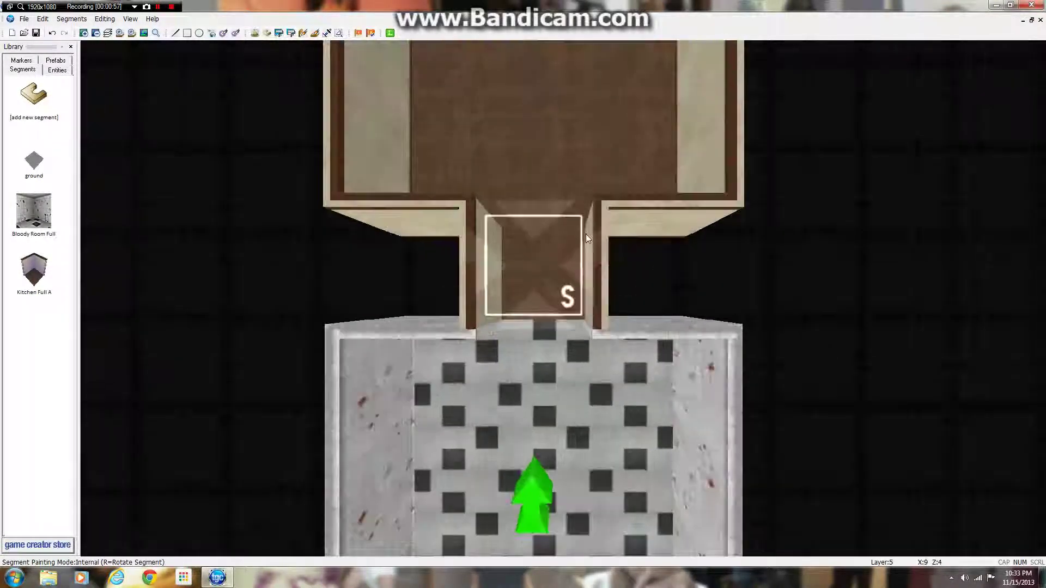
key(Up)
key(Down)
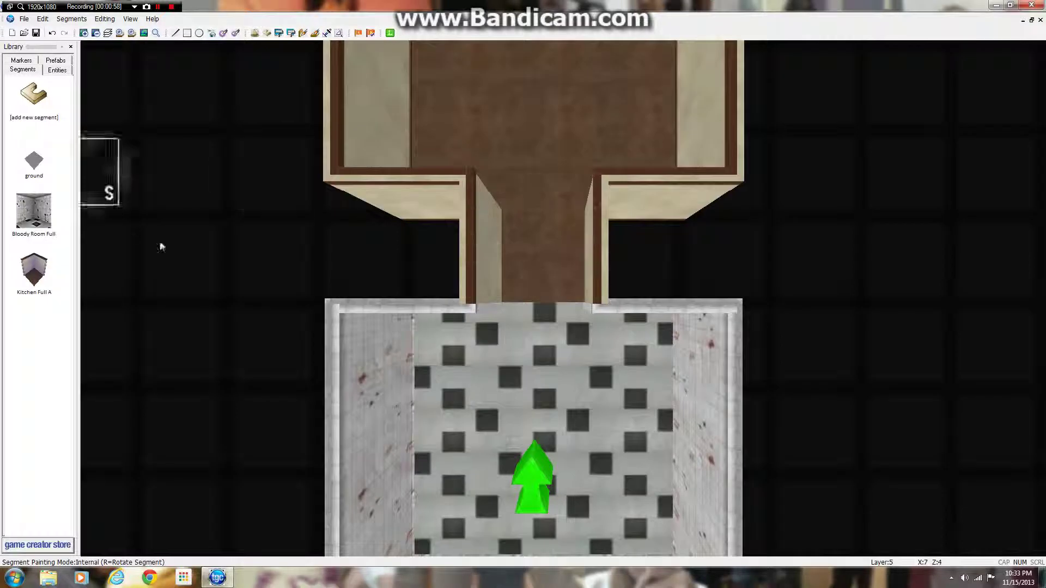
click(42, 95)
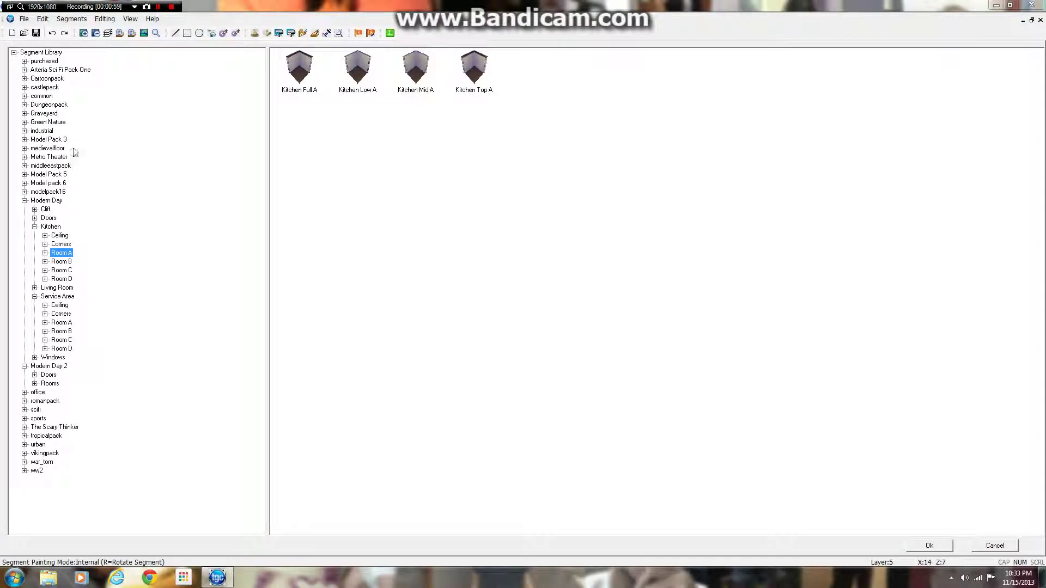
click(49, 218)
double_click(412, 79)
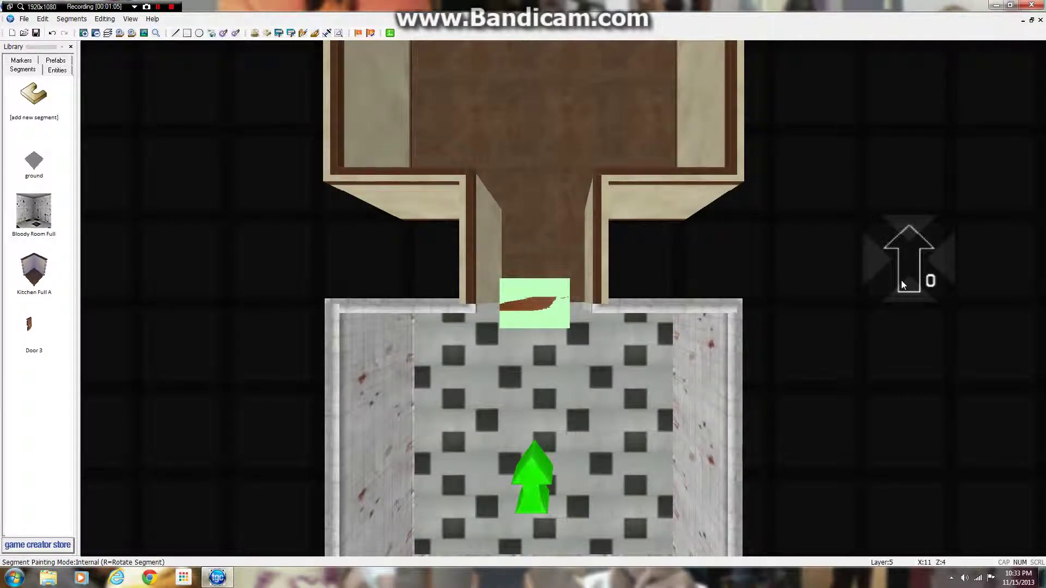
key(Down)
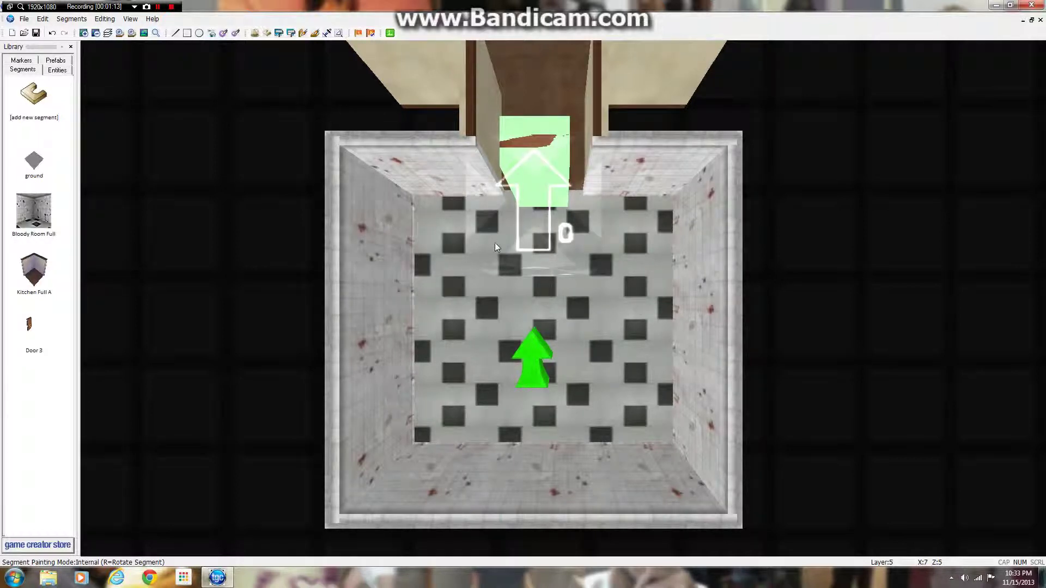
scroll(528, 252, up, 3)
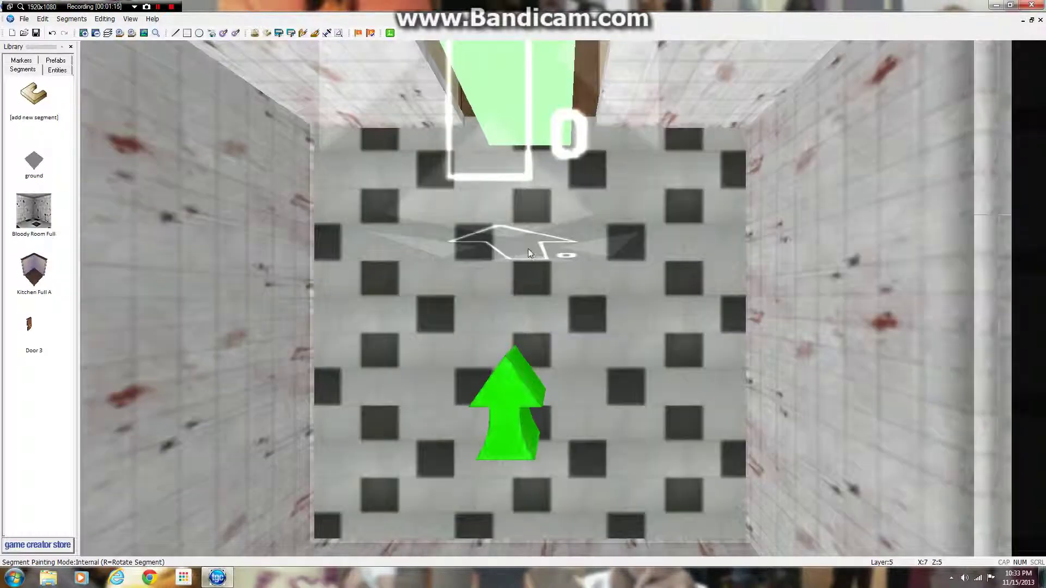
scroll(527, 249, up, 4)
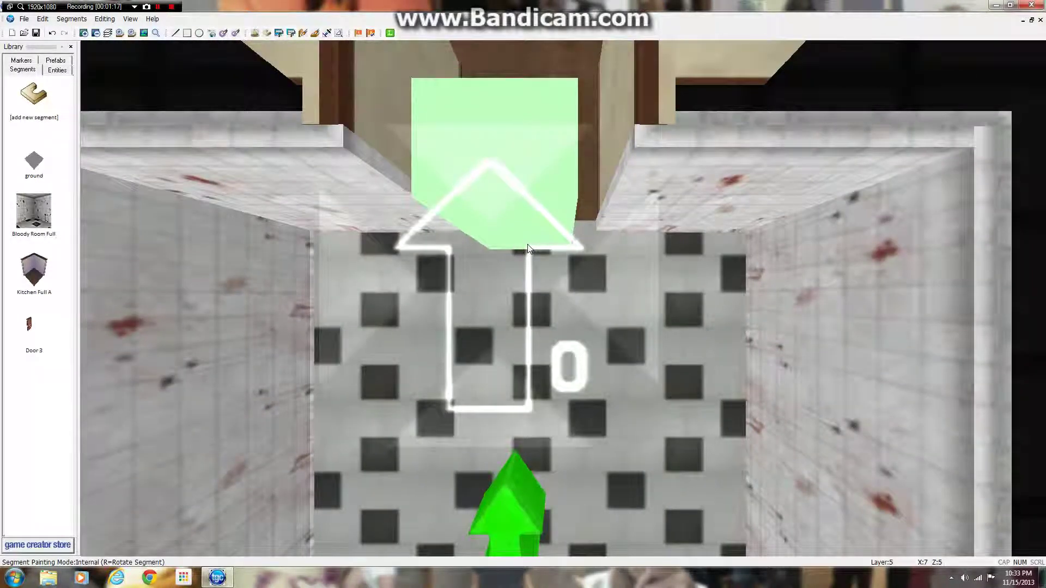
key(Left)
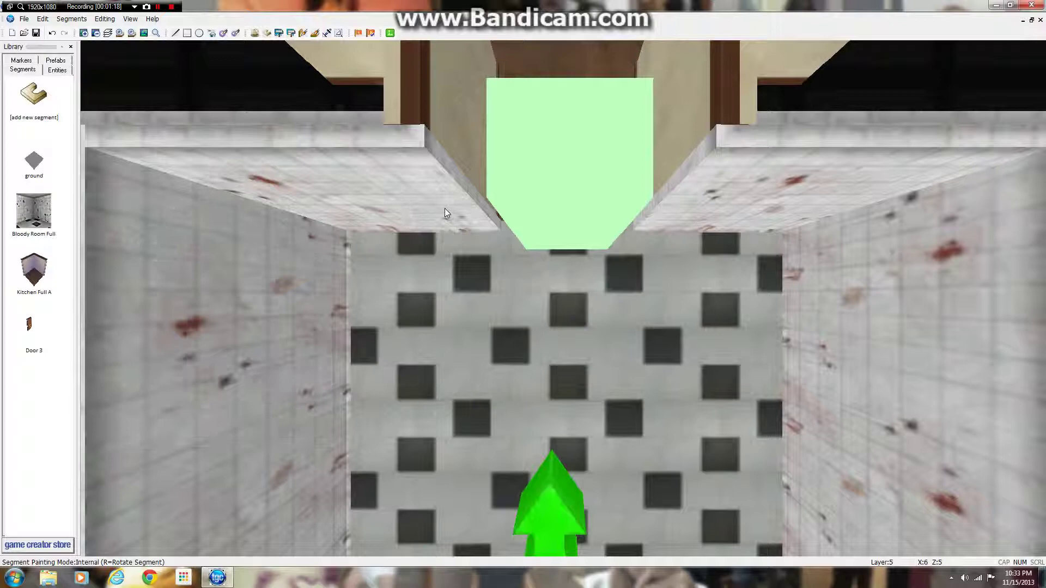
key(Down)
scroll(445, 208, down, 5)
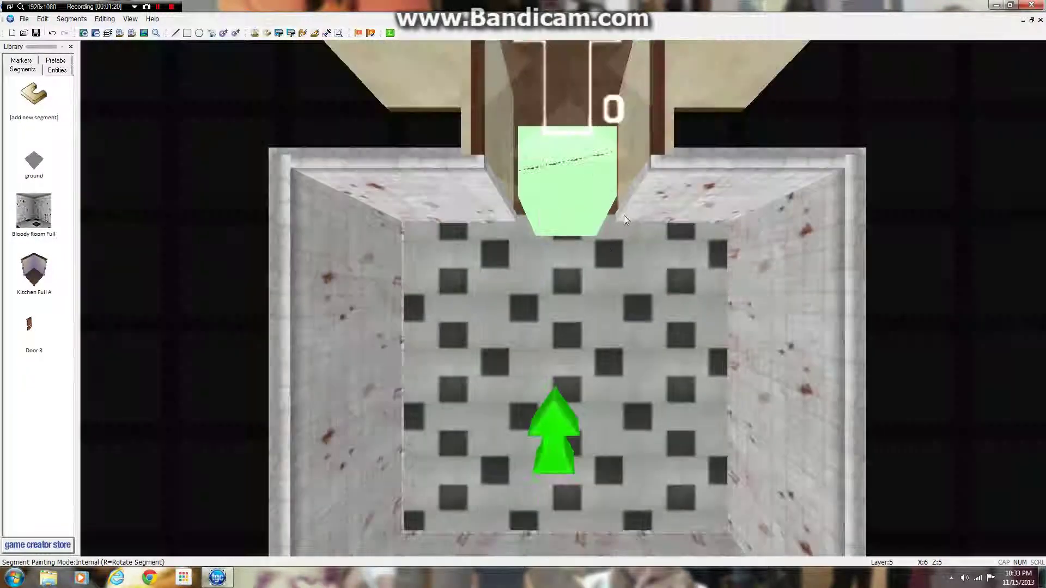
Try painting only walls with Bloody Room Full on the bloody room cell in front of the door
click(70, 20)
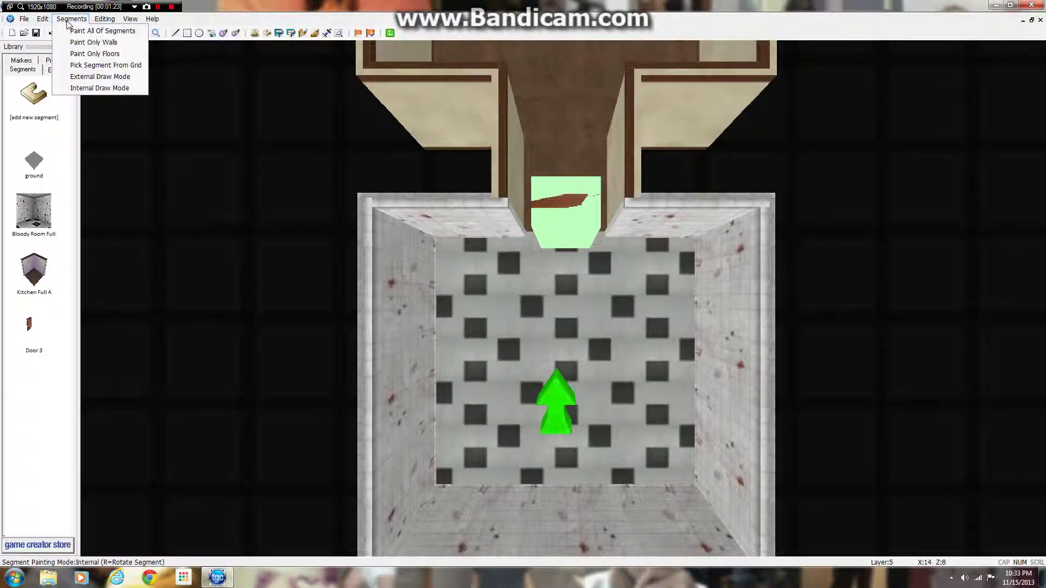
click(88, 42)
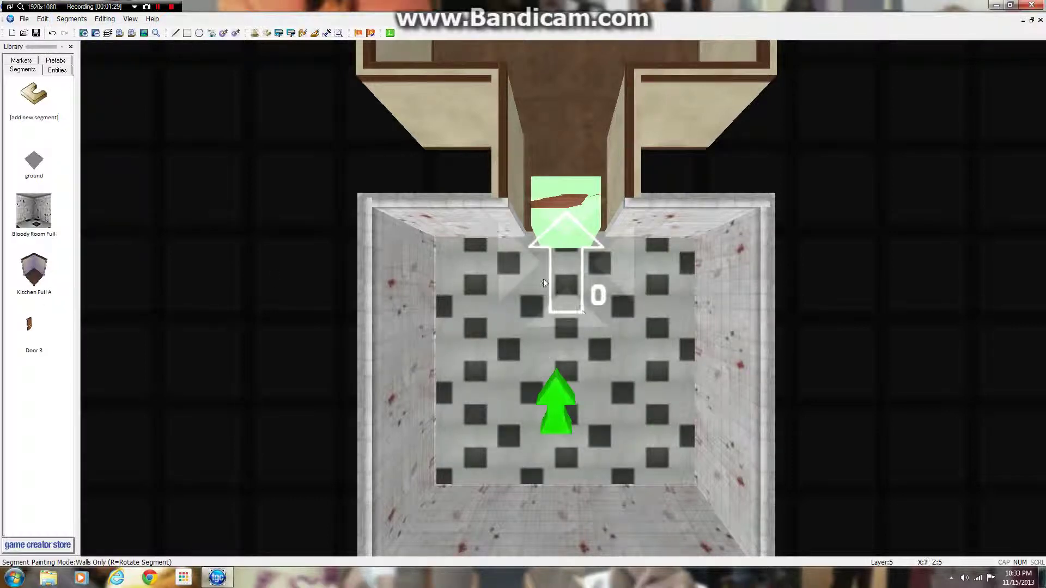
click(35, 221)
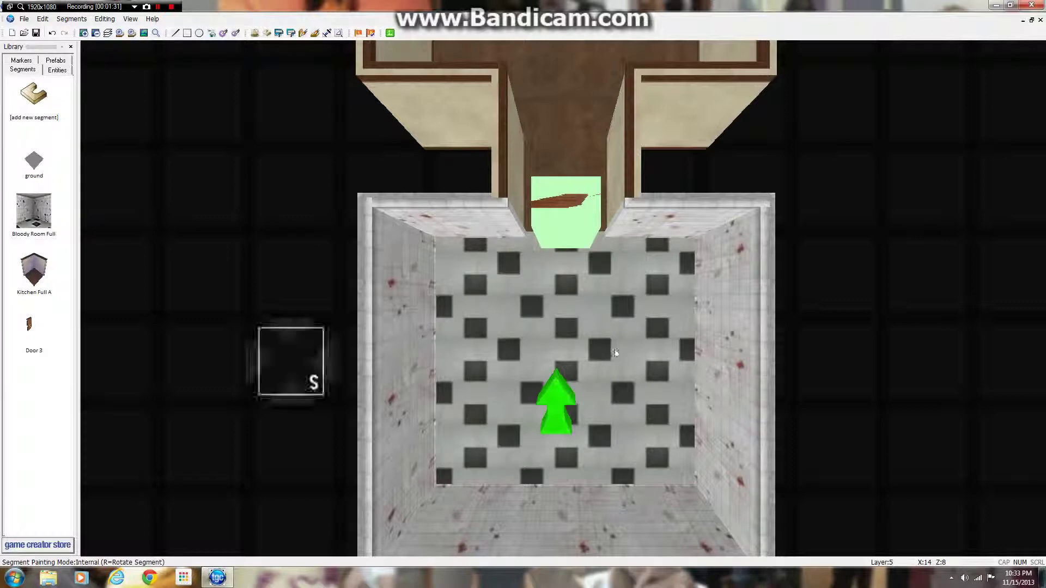
click(594, 316)
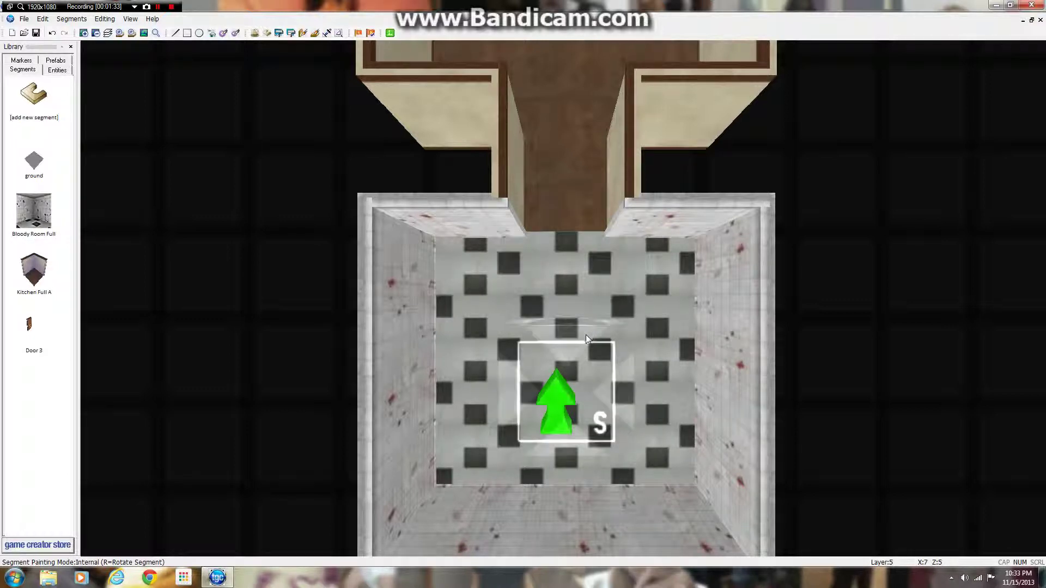
click(576, 303)
right_click(574, 307)
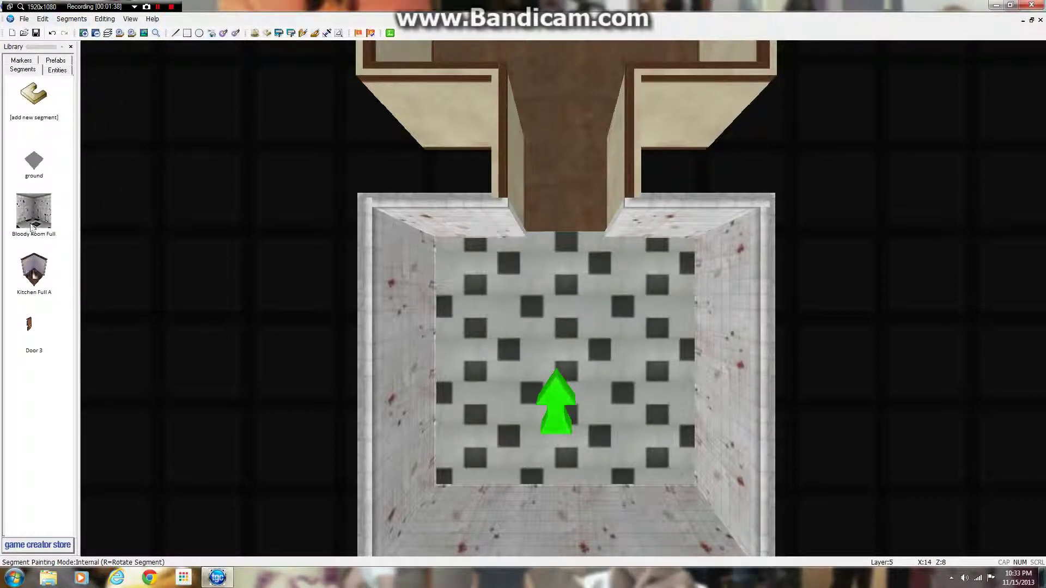
Place Door 3 again in the opening between the corridor and the bloody room
click(564, 234)
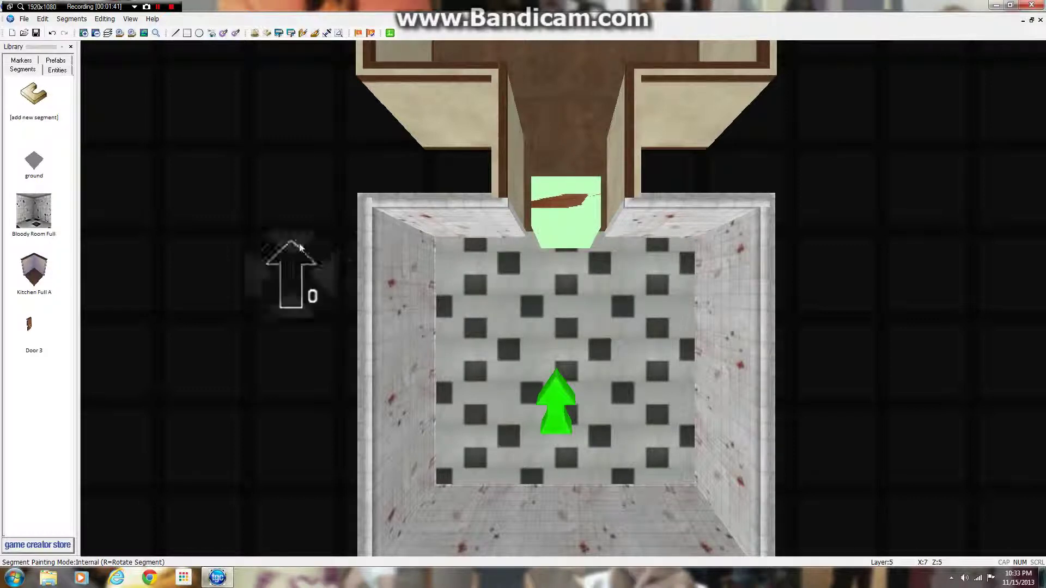
click(105, 19)
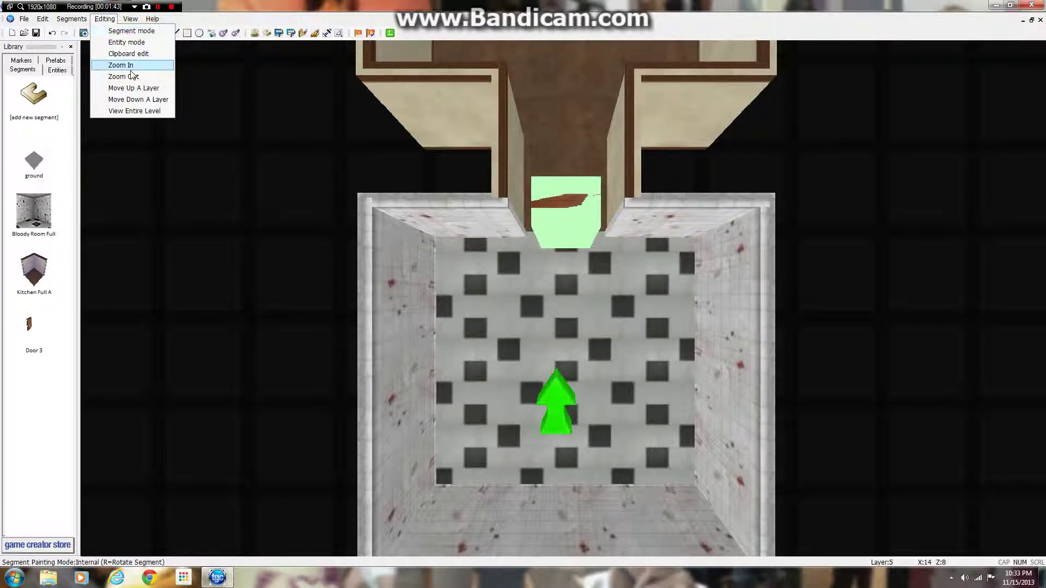
click(180, 49)
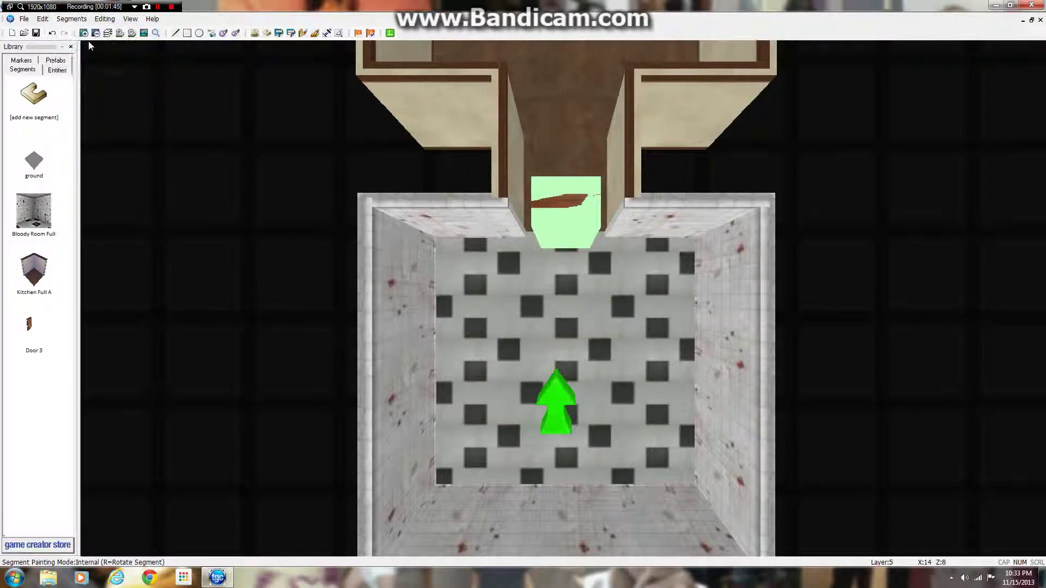
Erase the bloody room cell in front of the doorway and repaint it with Bloody Room Full
click(38, 225)
click(594, 267)
right_click(581, 261)
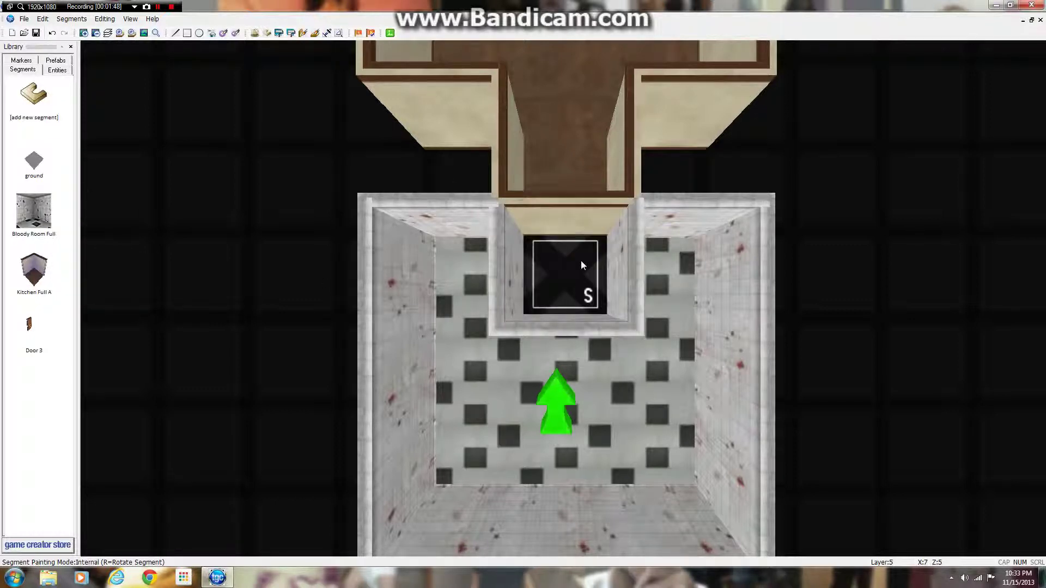
click(580, 261)
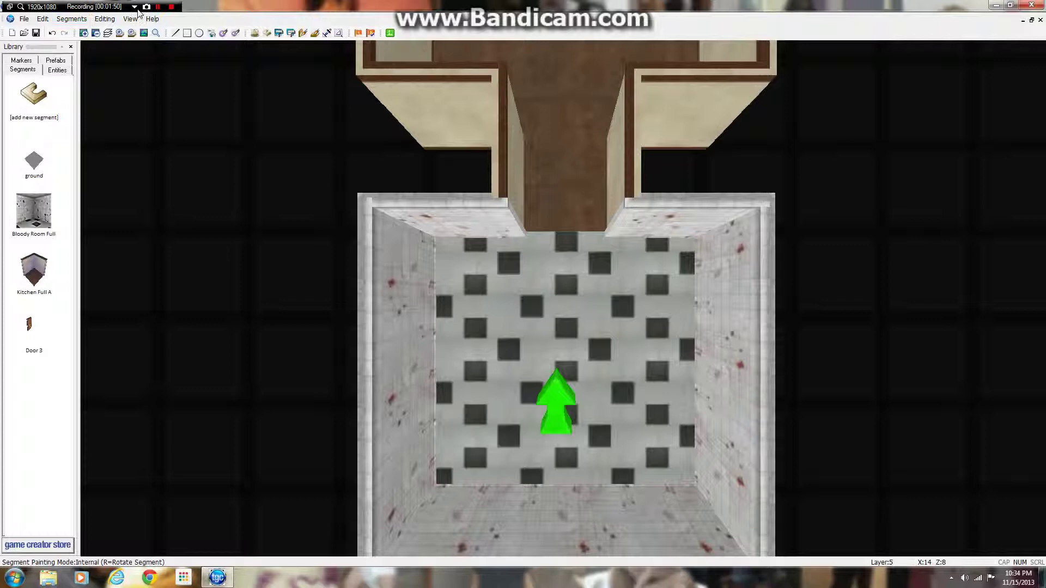
click(104, 19)
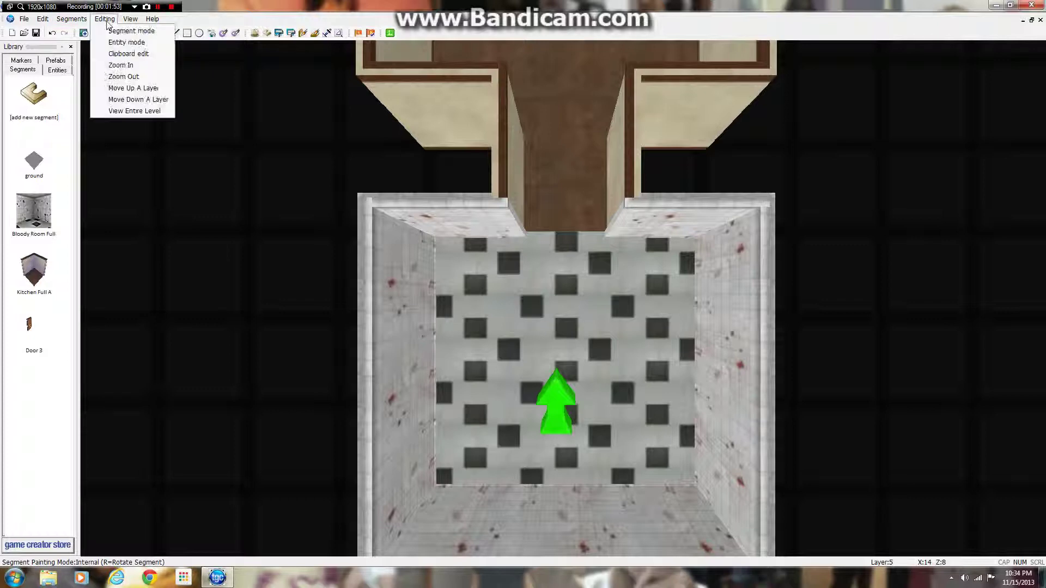
mouse_move(71, 19)
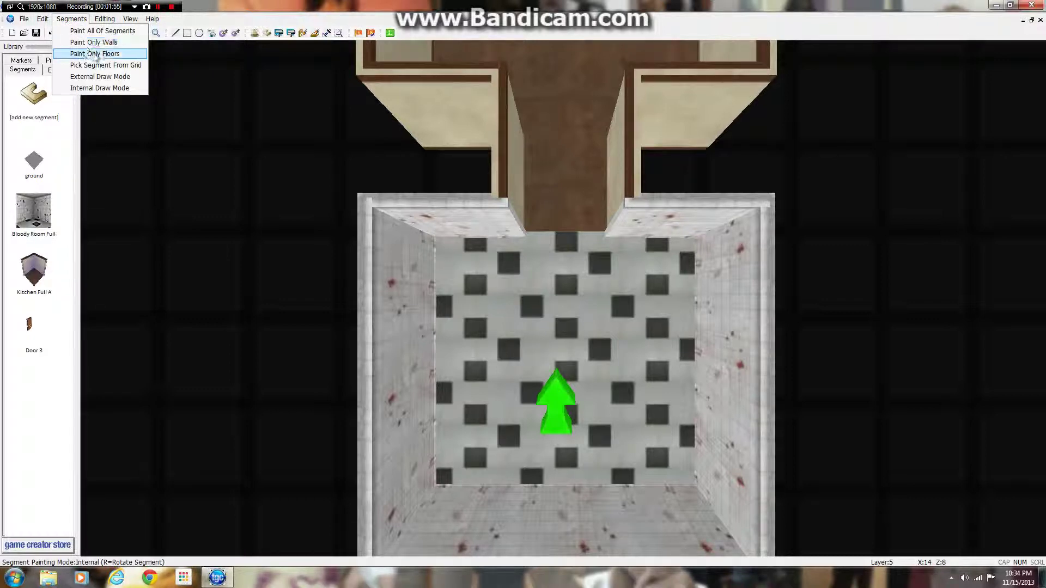
click(107, 43)
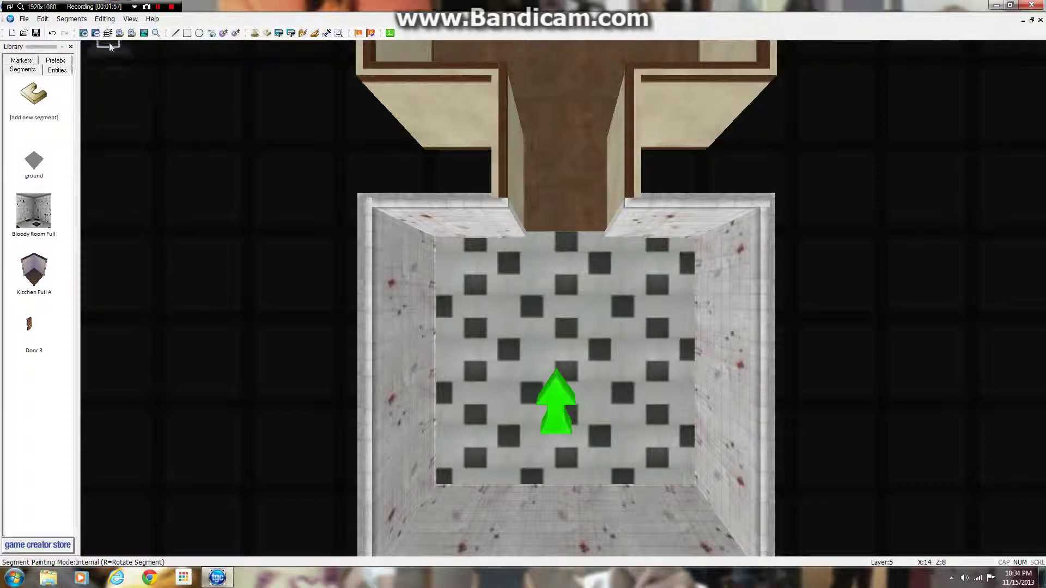
click(38, 218)
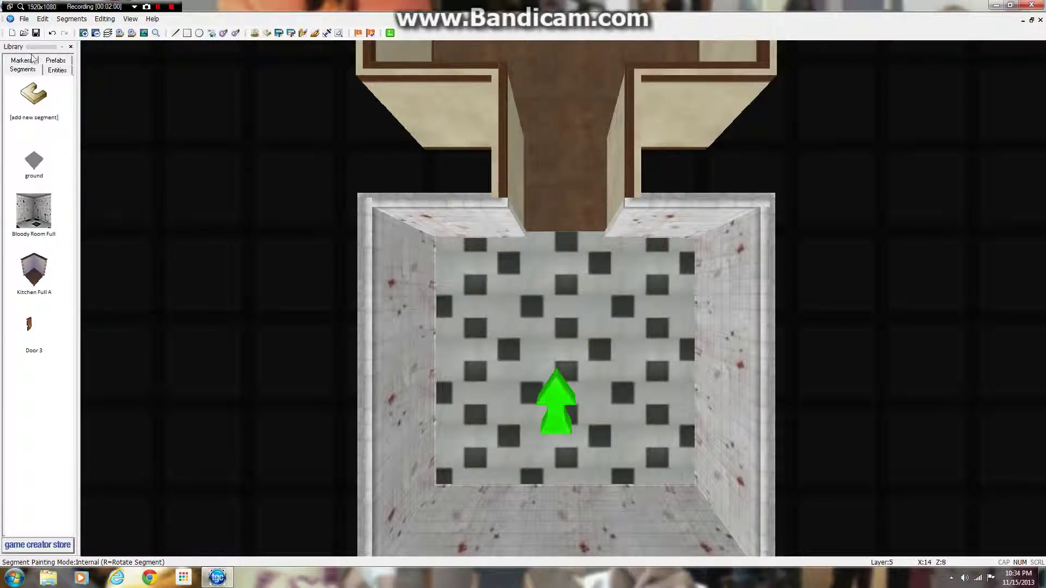
click(56, 61)
click(56, 62)
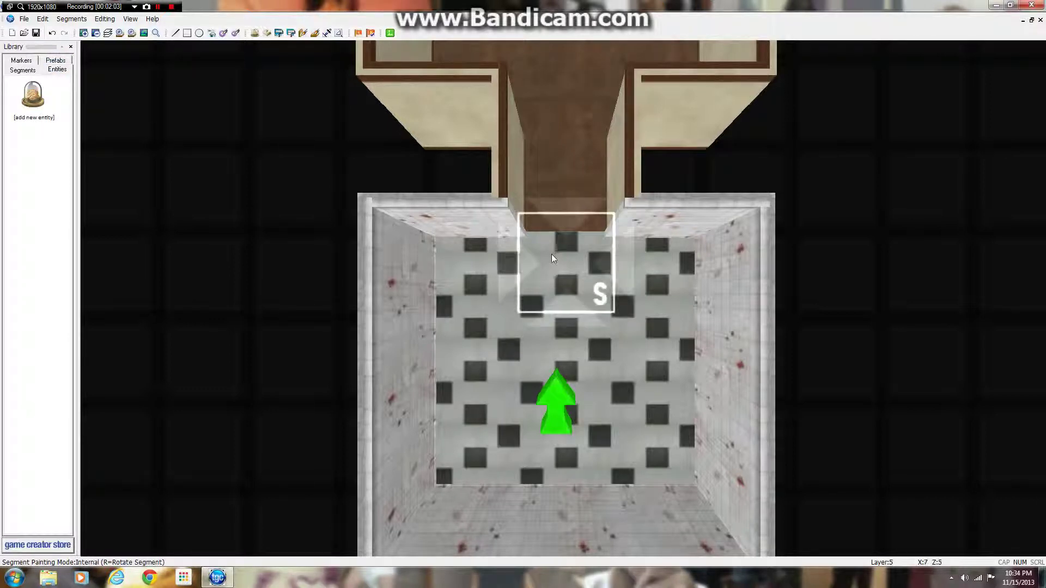
click(22, 69)
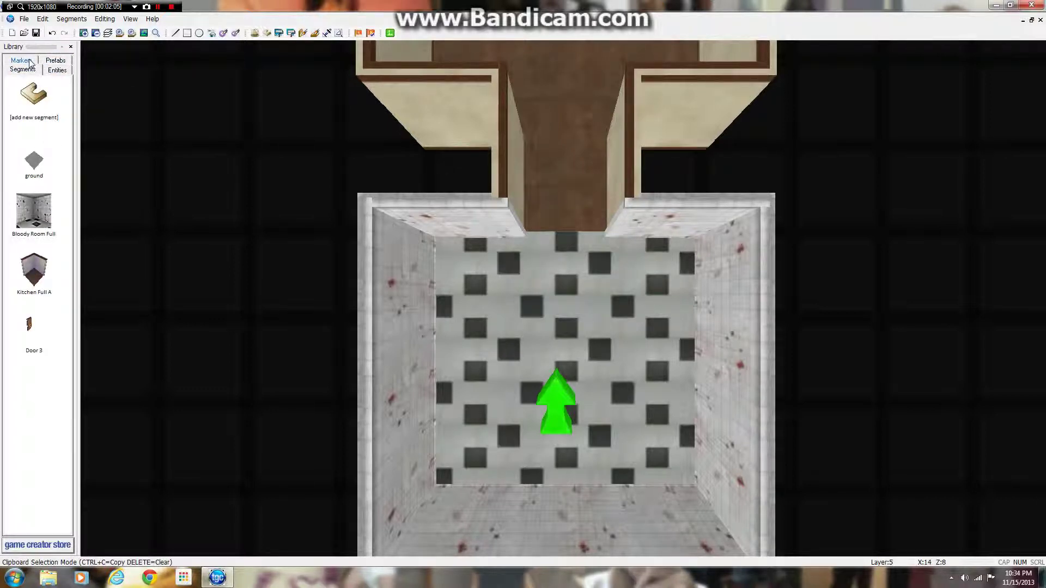
click(28, 62)
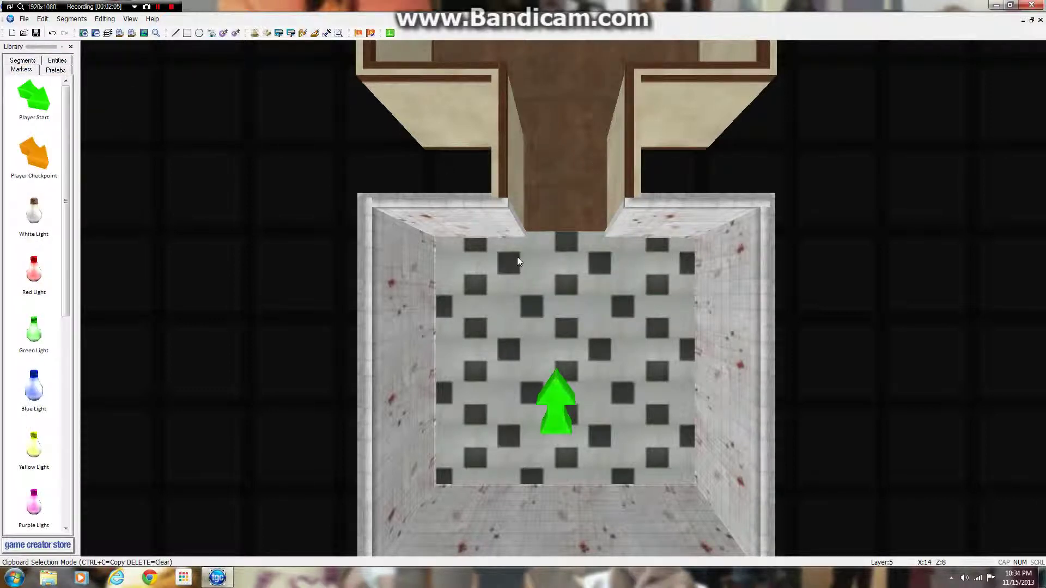
click(21, 61)
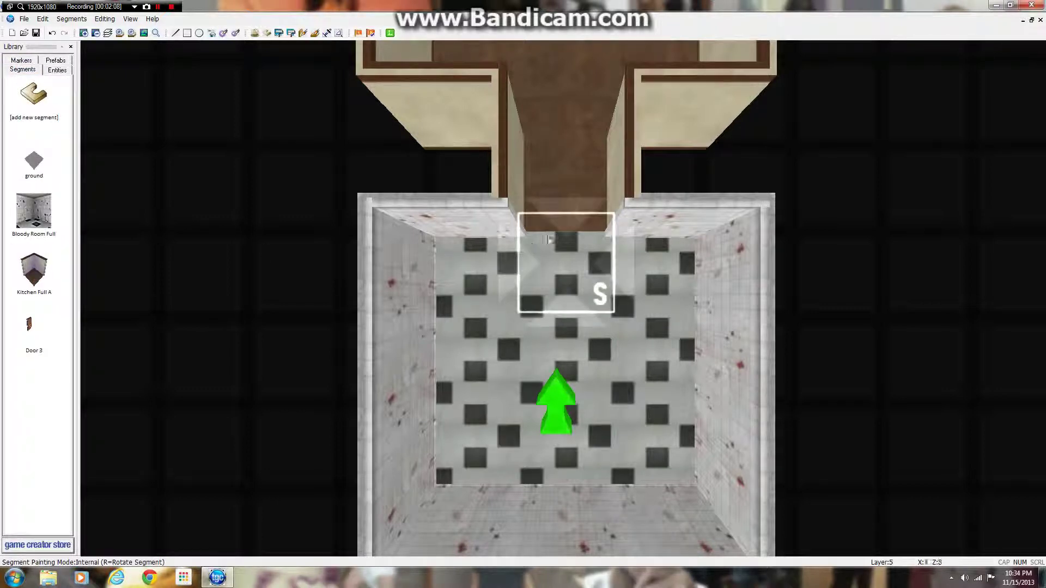
Rotate the Bloody Room Full segment and paint it onto the bloody room cell in front of the corridor opening
key(r)
key(r)
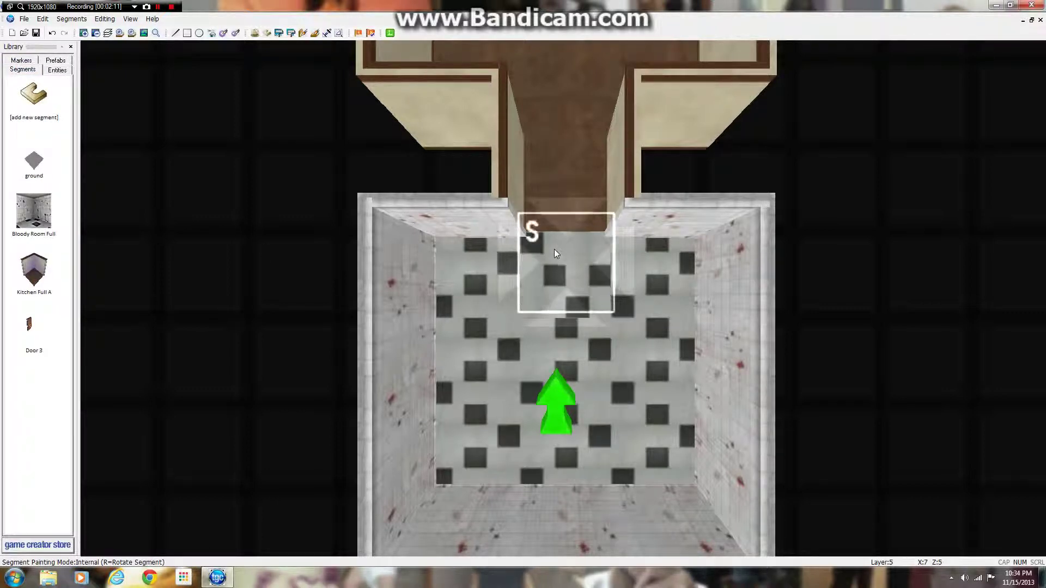
key(r)
key(r)
key(r)
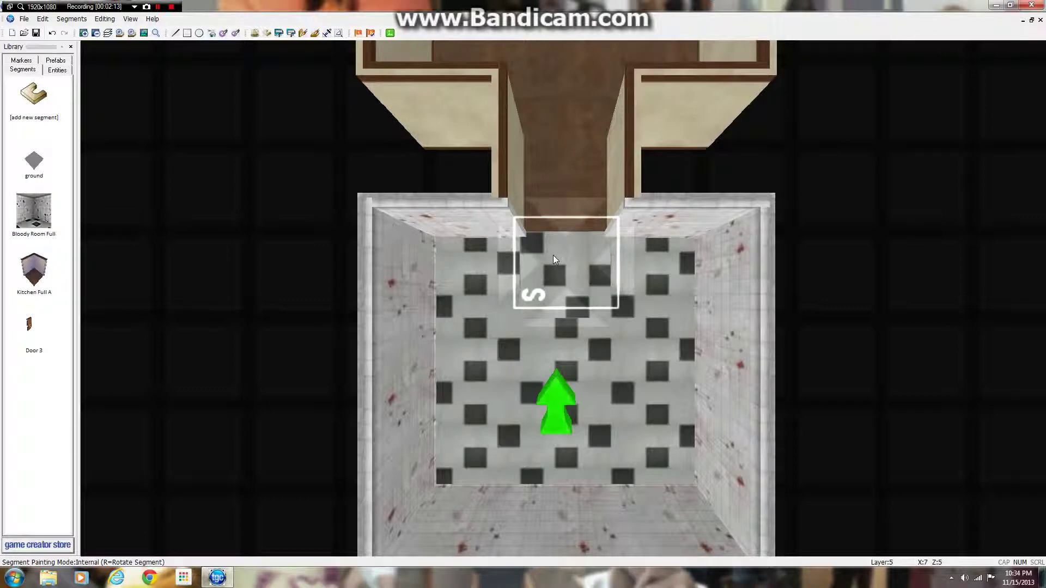
key(r)
click(551, 261)
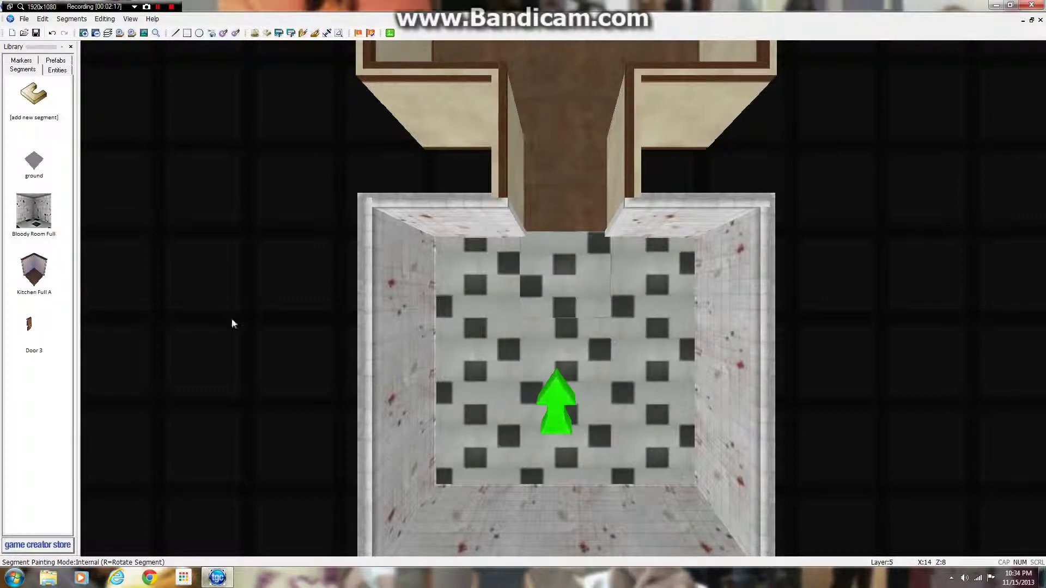
Place Door 3 in the opening above the rotated bloody room cell
key(r)
key(r)
click(577, 266)
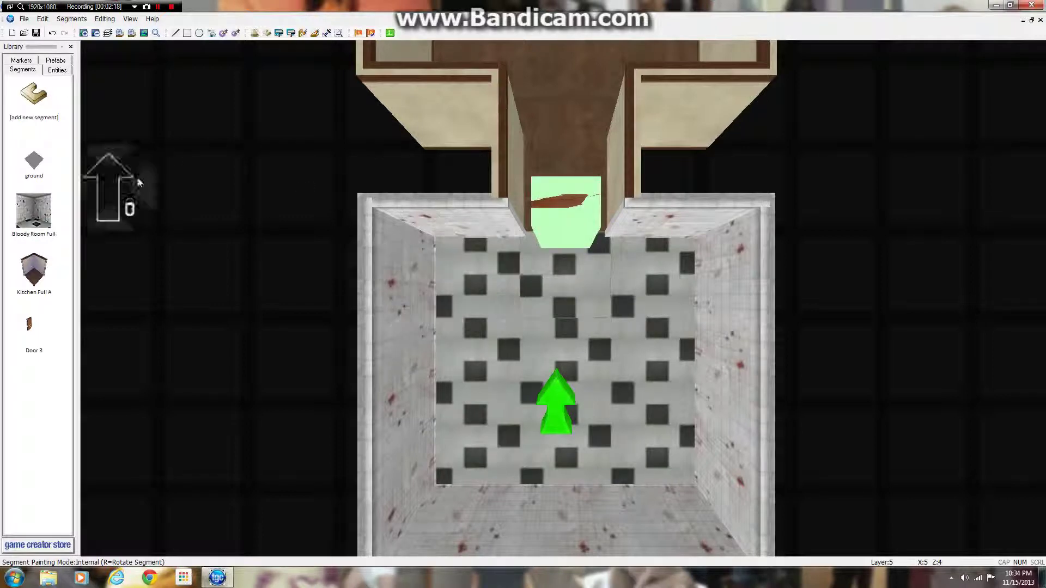
Repaint the cell at the doorway with Bloody Room Full, rotating it until its floor pattern lines up with the surrounding tiles
click(33, 213)
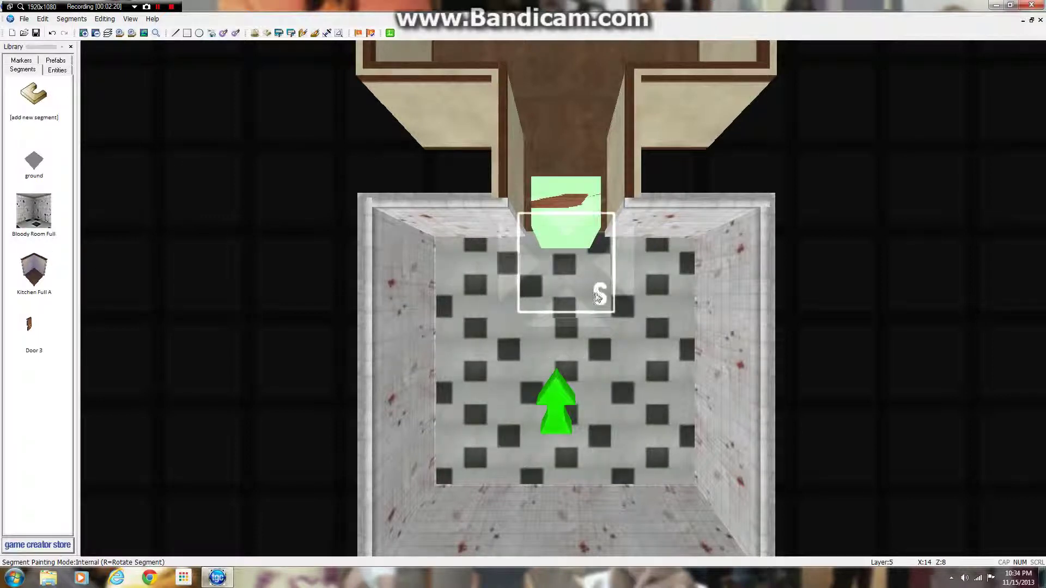
click(577, 303)
key(r)
click(577, 308)
key(r)
click(577, 309)
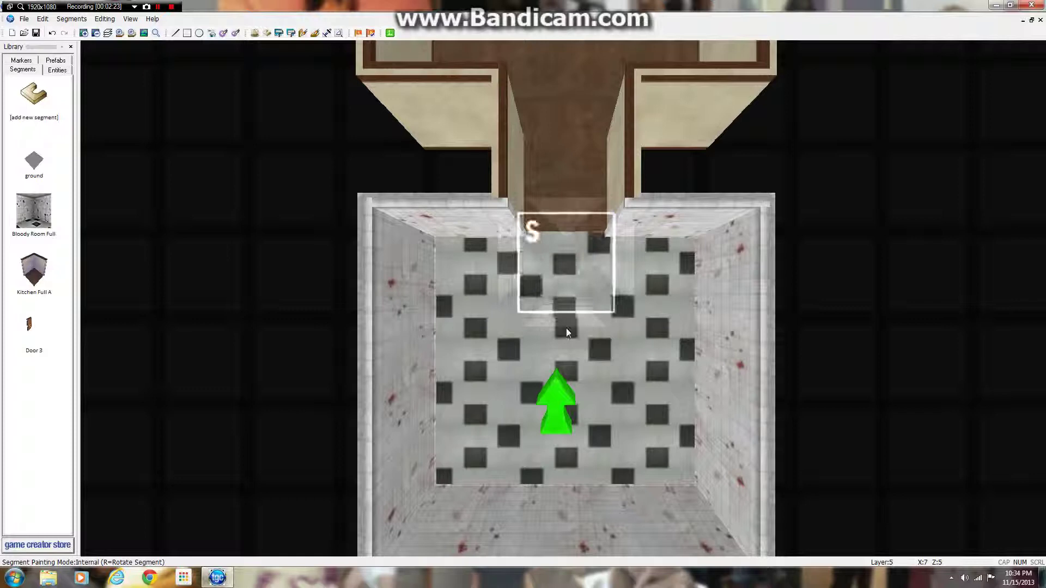
key(r)
click(588, 290)
key(r)
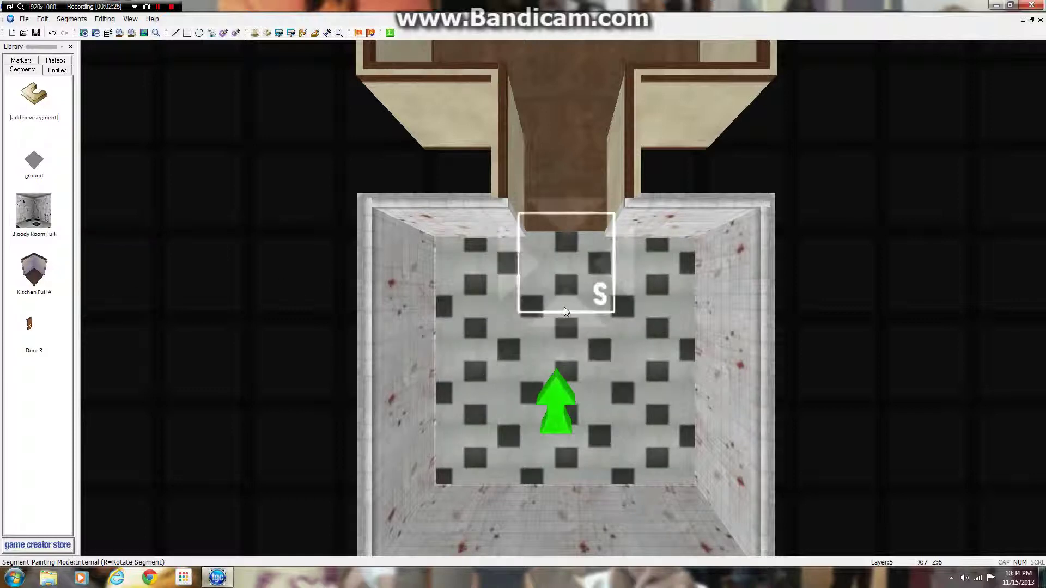
click(563, 306)
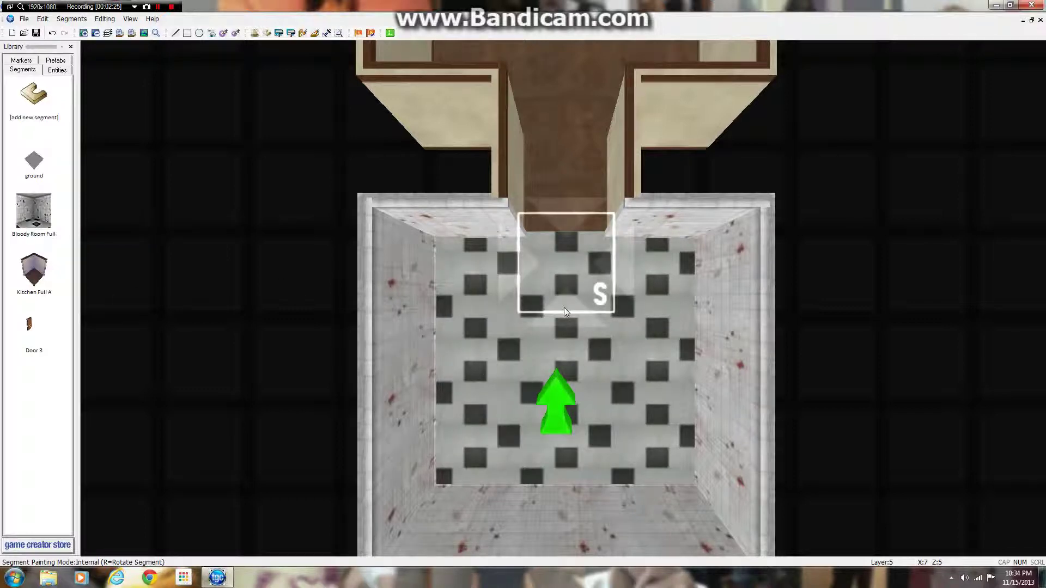
Place Door 3 in the corridor opening and paint only walls around it with Kitchen Full A and Bloody Room Full
click(36, 327)
click(40, 328)
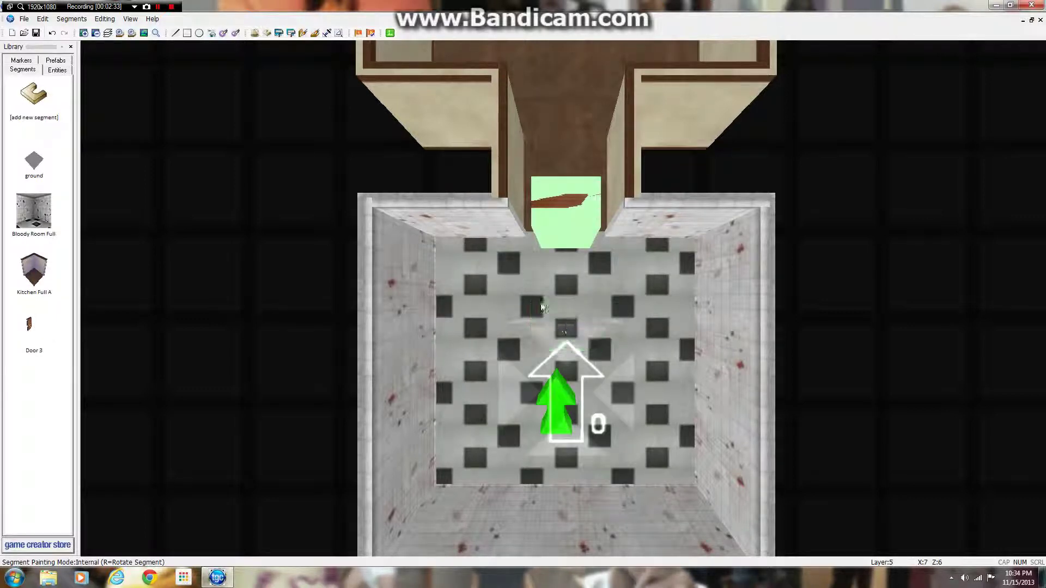
click(55, 23)
click(82, 47)
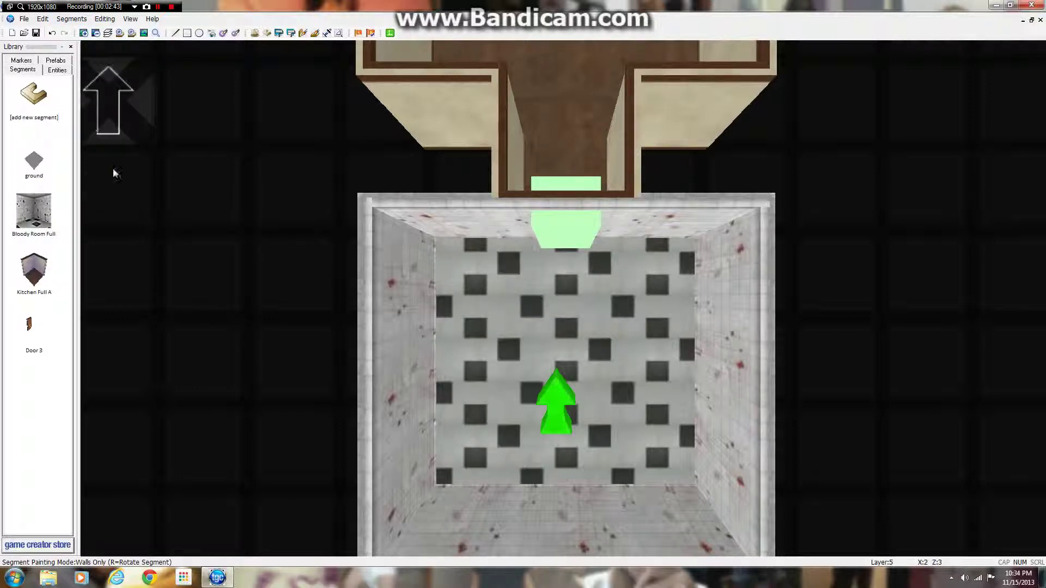
Undo the last bloody room wall and paint it again around the door using Bloody Room Full with Paint Only Walls
click(52, 34)
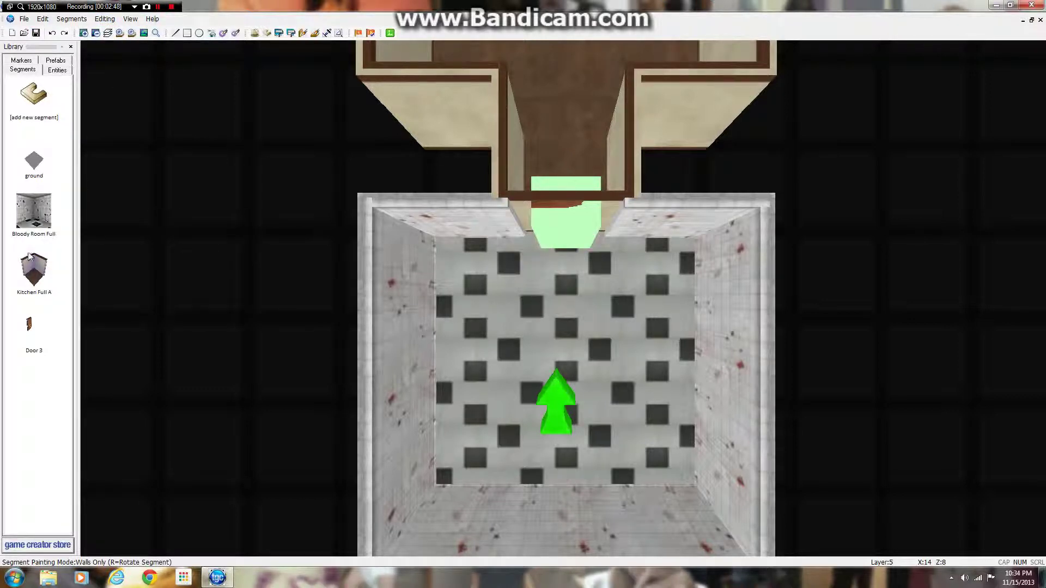
click(32, 220)
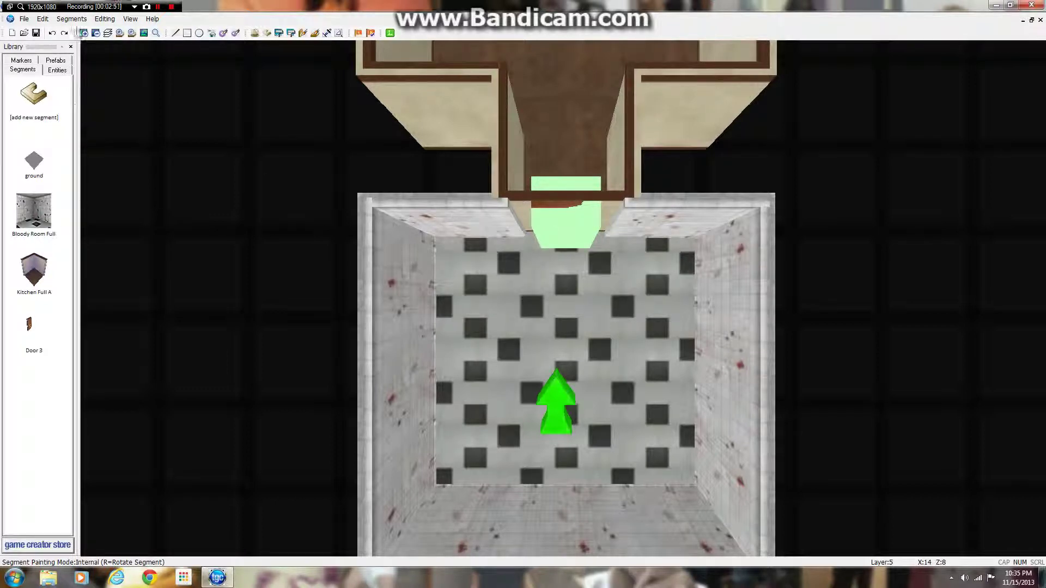
click(72, 19)
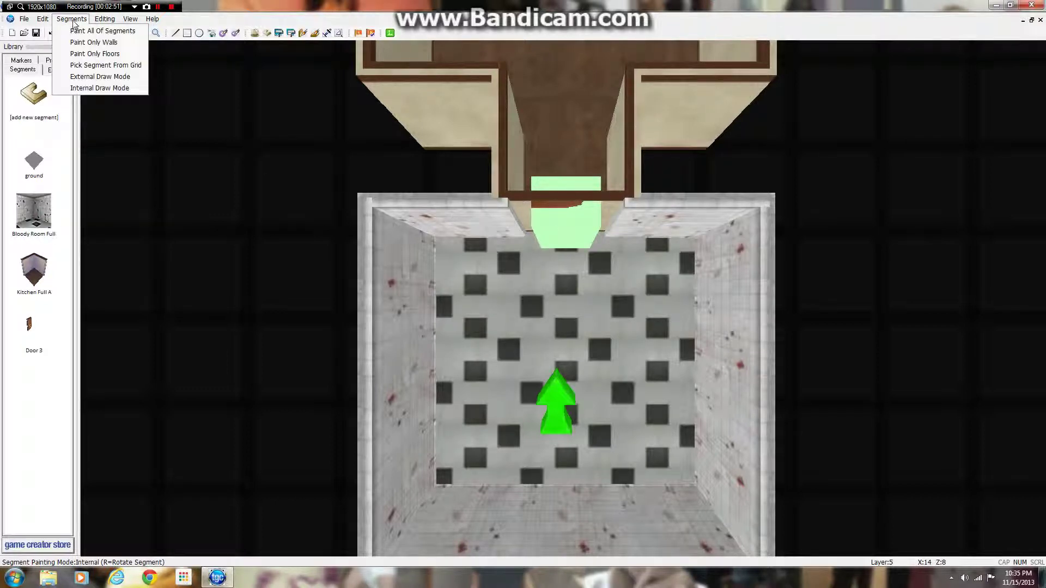
click(105, 43)
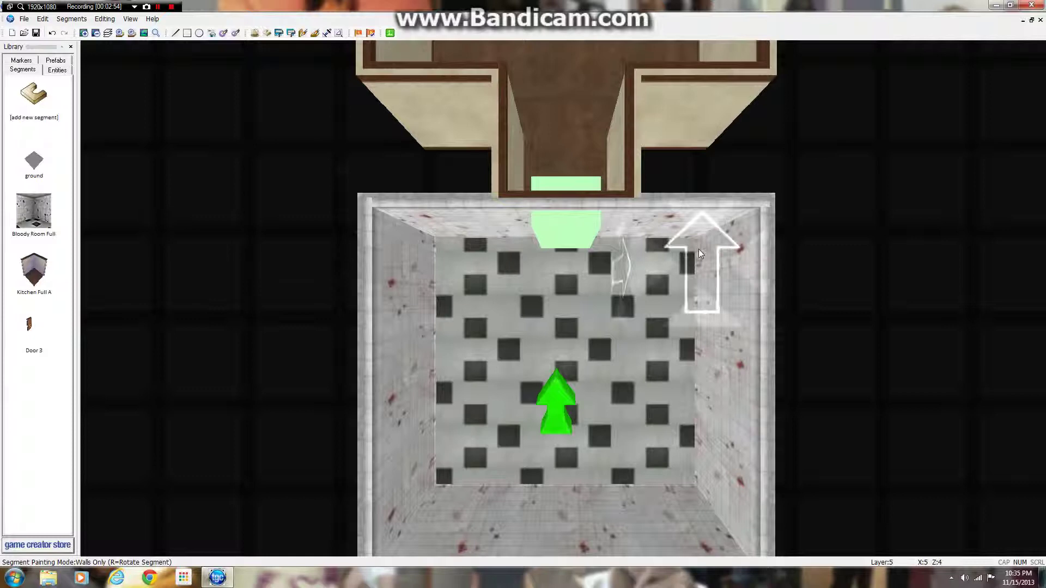
scroll(838, 241, down, 4)
scroll(795, 245, up, 4)
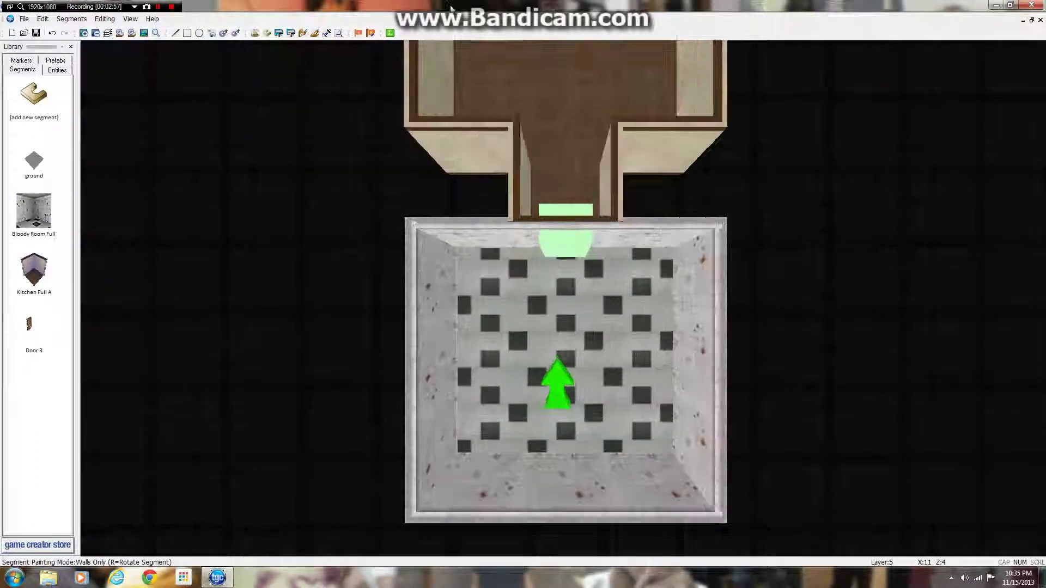
Run a test game, open the door from the bloody room, walk into the corridor and come back to check both sides
click(389, 33)
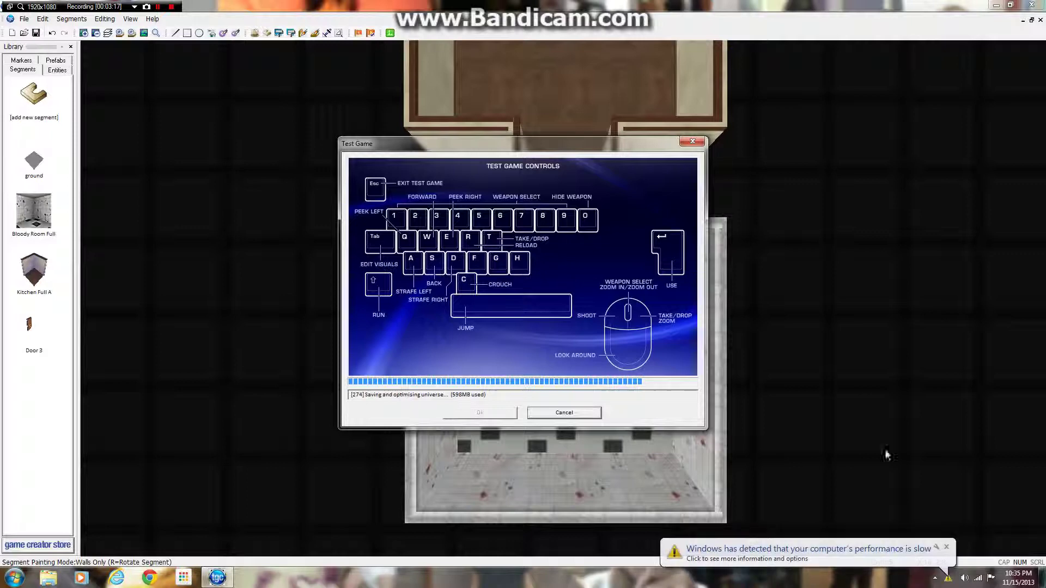
click(946, 549)
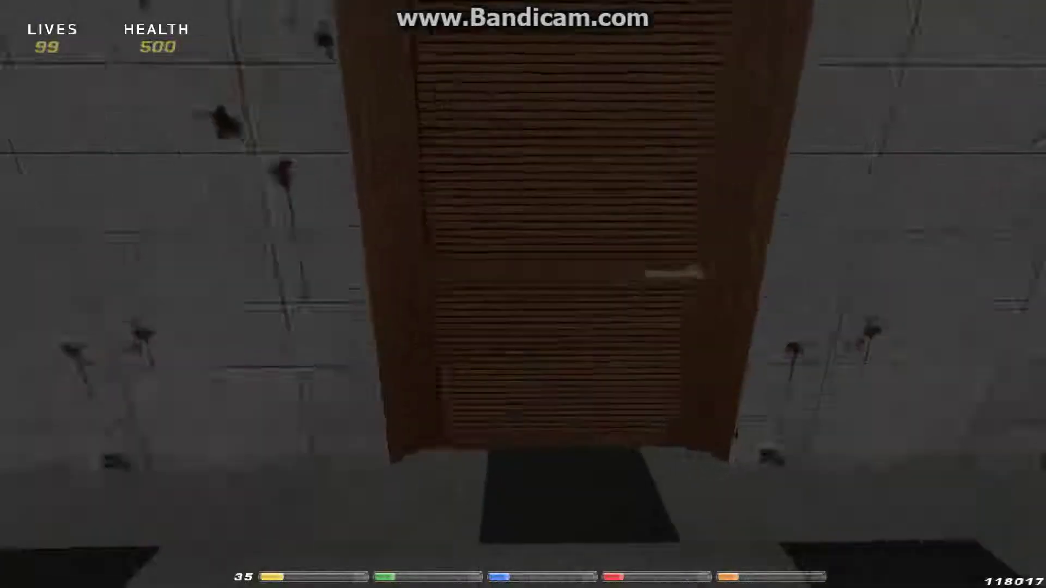
key(Return)
key(w)
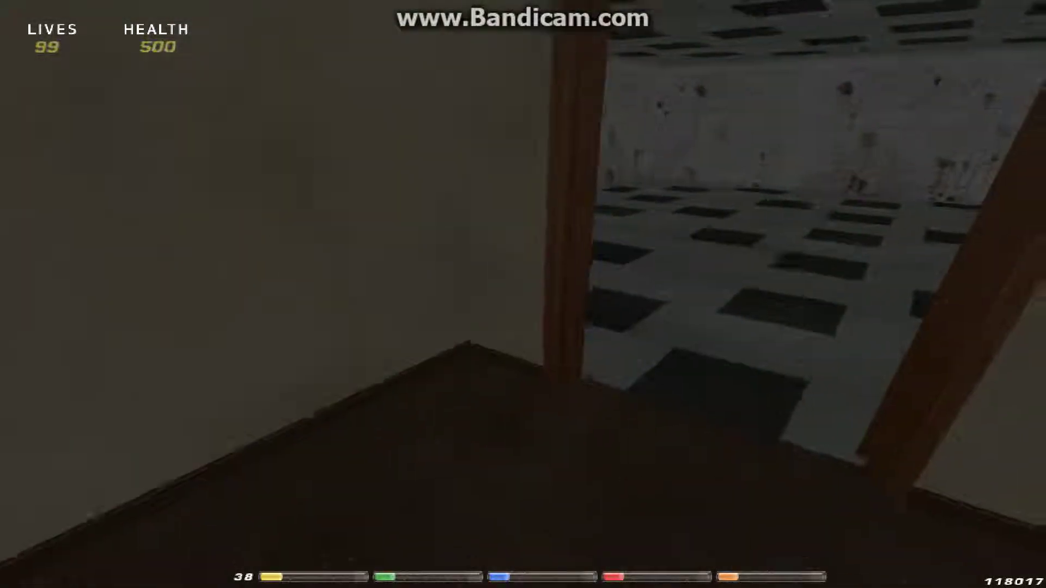
key(w)
key(w)
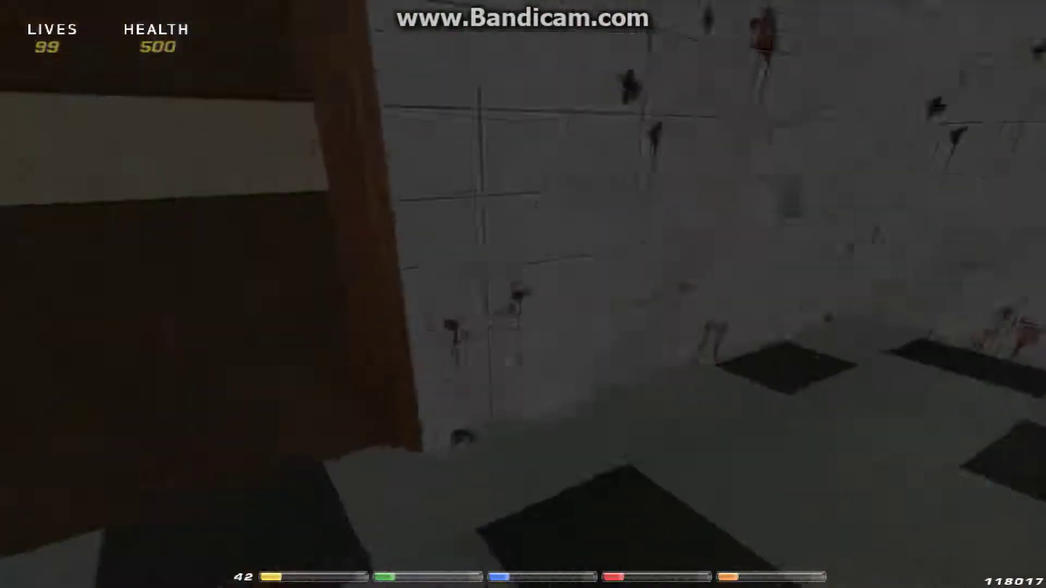